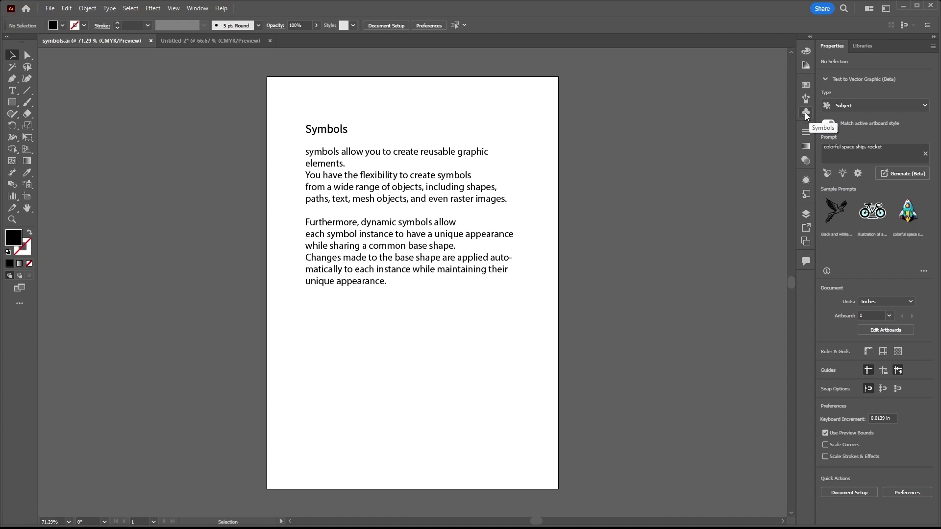
Show the Symbols panel, glance at the Symbol Libraries list, and zoom the view to 100%
left_click(805, 114)
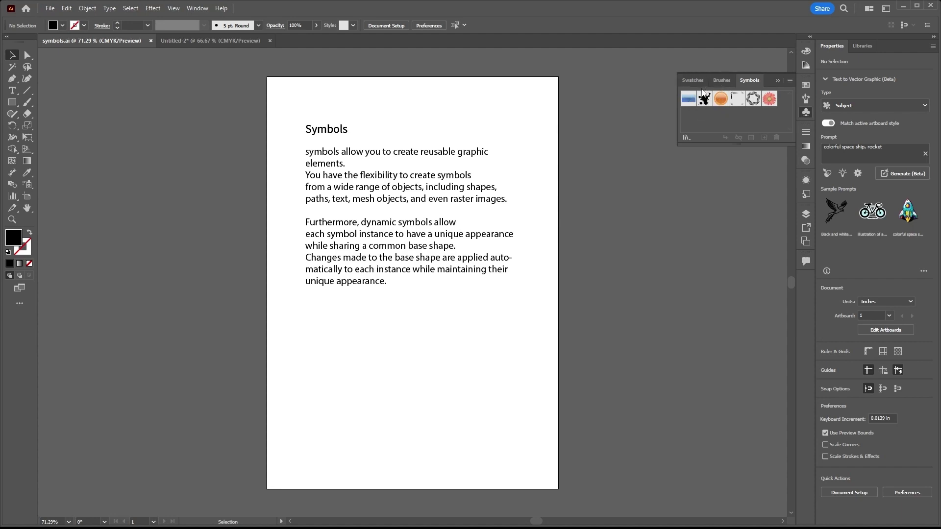
left_click(686, 138)
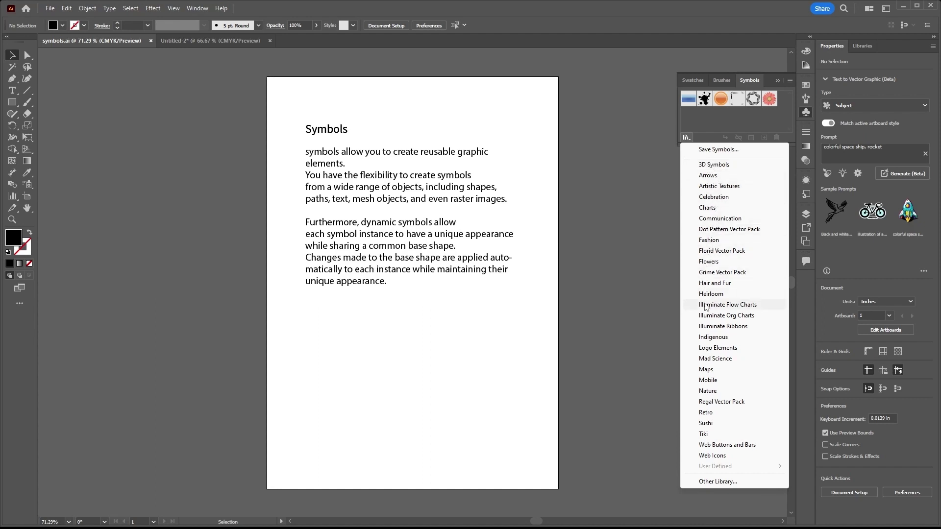
left_click(651, 166)
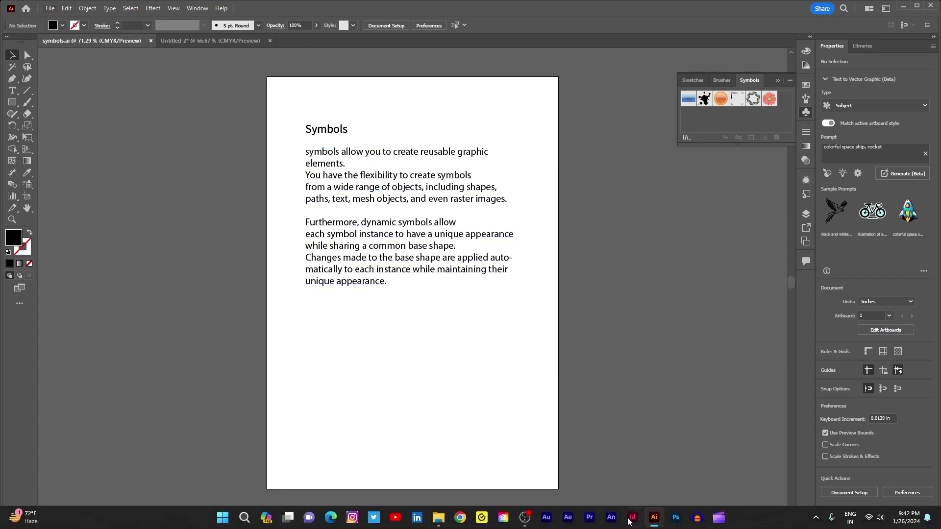
scroll(372, 150, "up", 1)
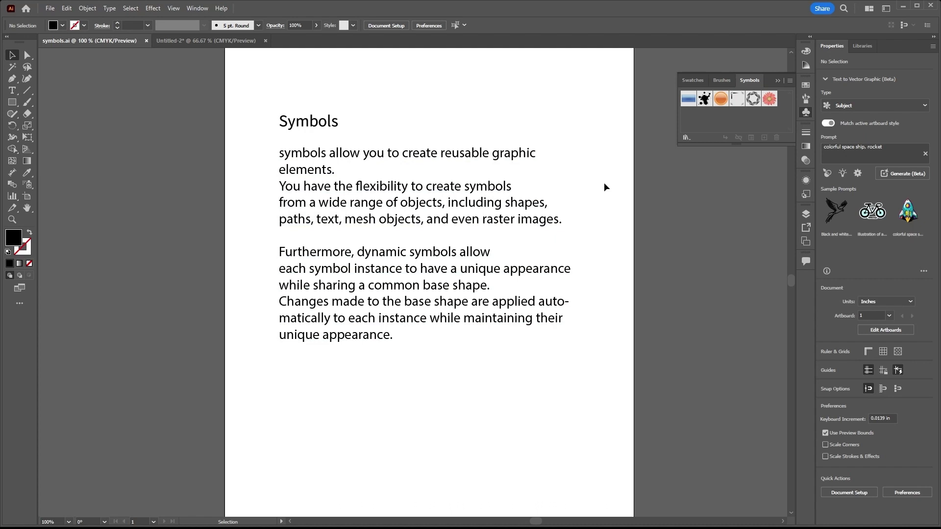
In Untitled-2, place a Gerbera symbol, enlarge it and move it toward the top-left
left_click(169, 40)
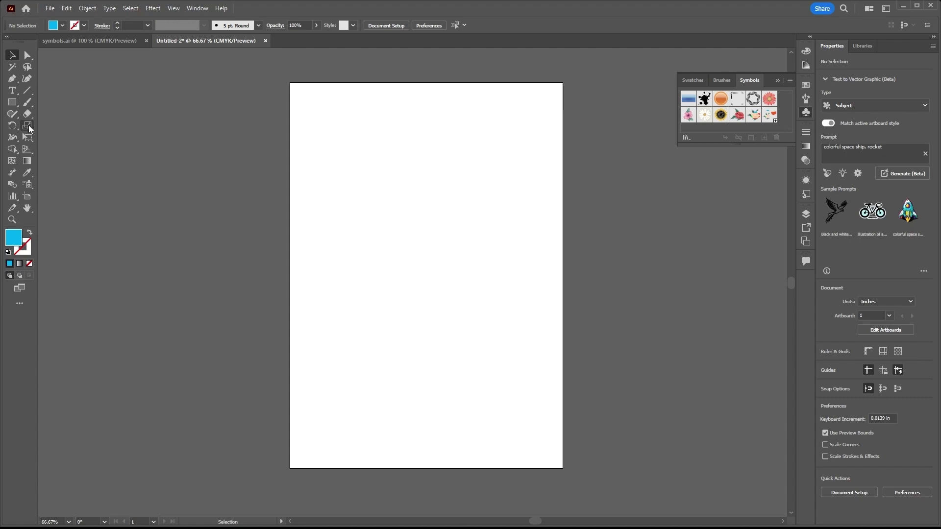
left_click_drag(769, 99, 348, 150)
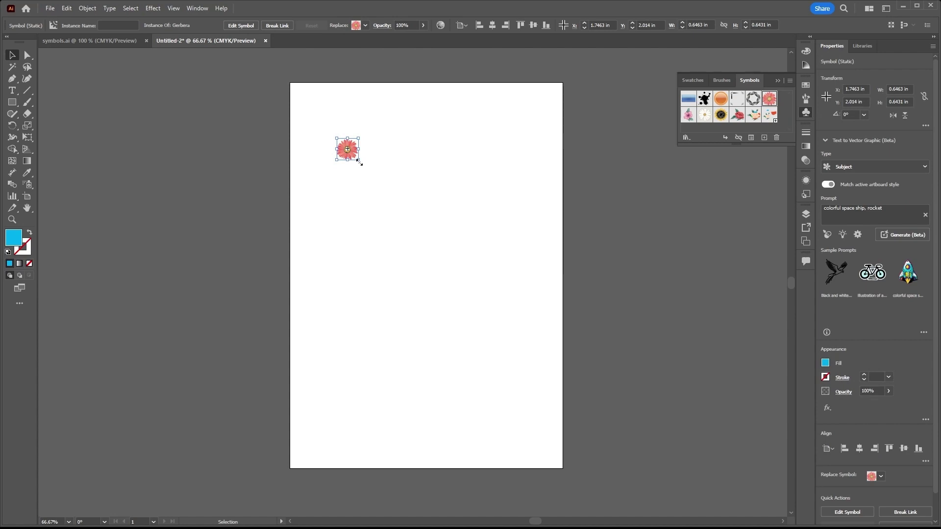
left_click_drag(359, 161, 407, 196)
left_click(427, 182)
left_click_drag(380, 157, 368, 136)
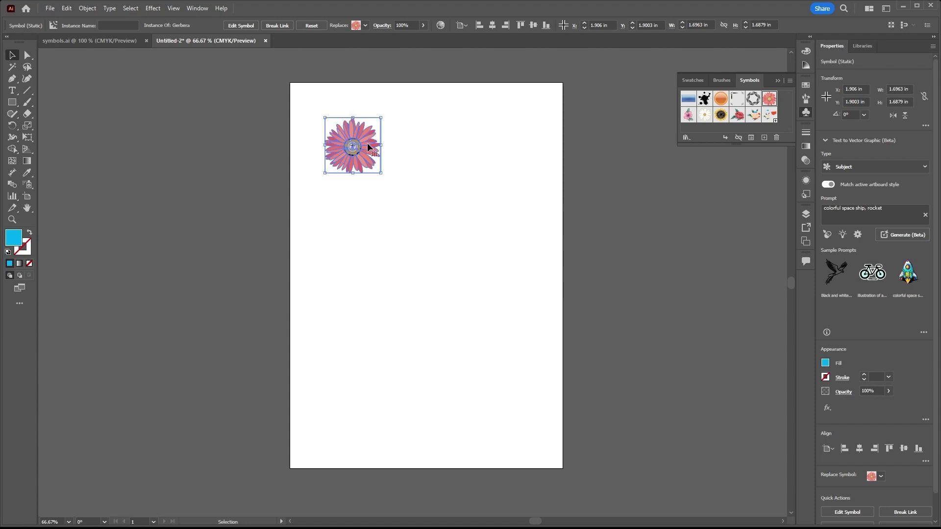
left_click(406, 162)
left_click(368, 146)
Alt-drag copies of the Gerbera lower down and across the page
left_click_drag(381, 149, 442, 288, "alt")
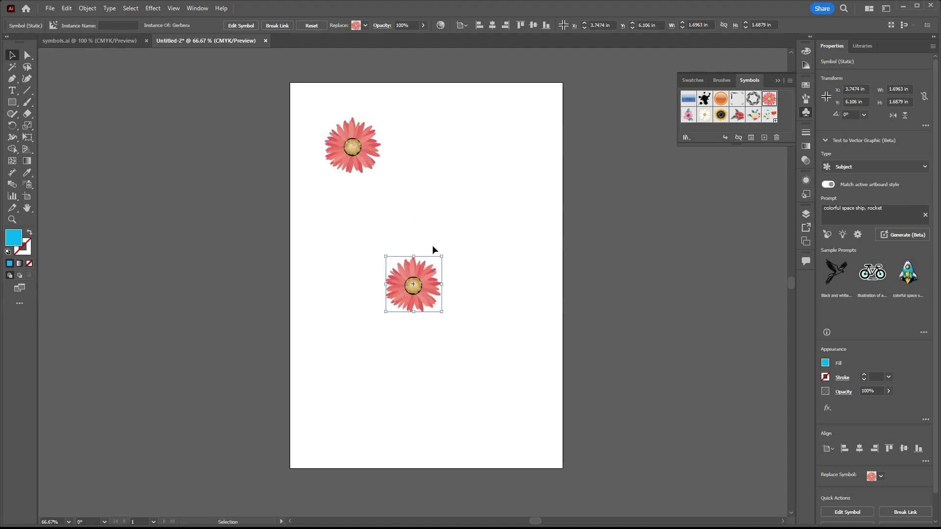
left_click_drag(426, 282, 505, 262, "alt")
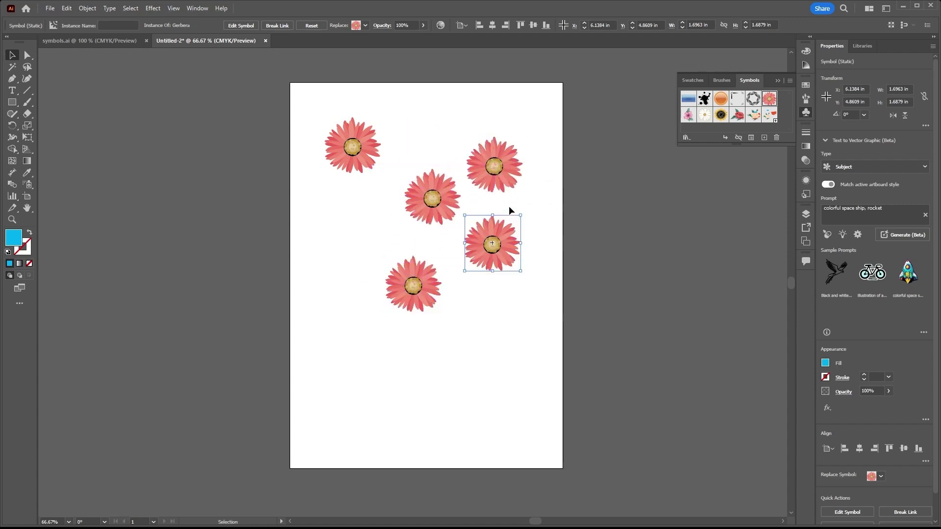
left_click(523, 122)
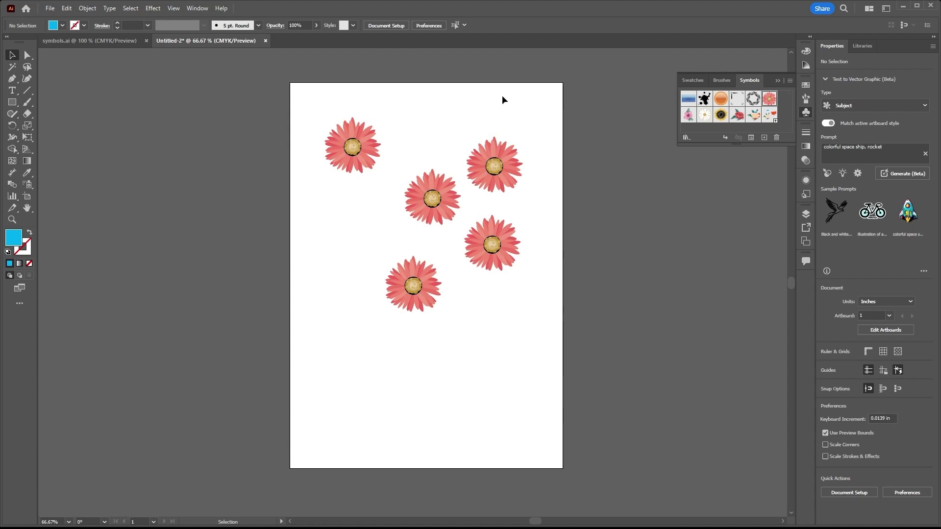
Marquee-select all five Gerbera flowers and delete them
left_click(370, 155)
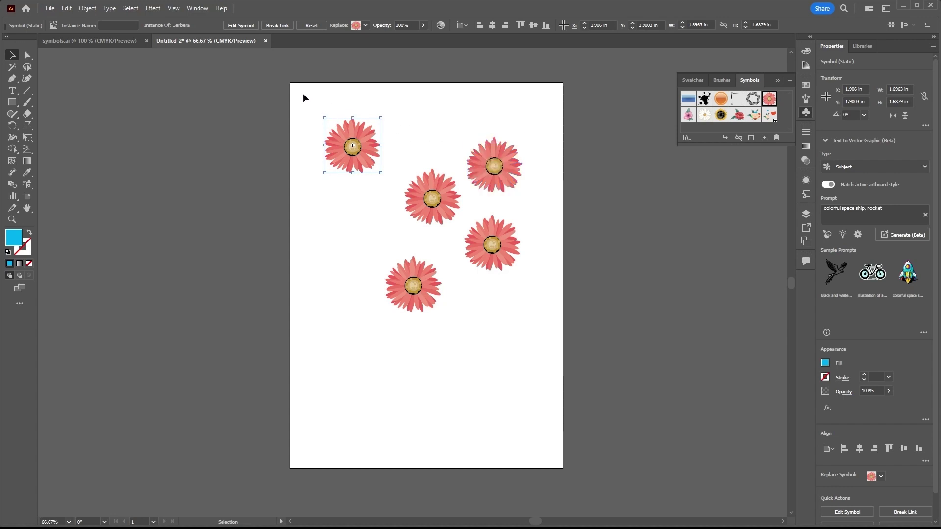
left_click_drag(303, 93, 540, 349)
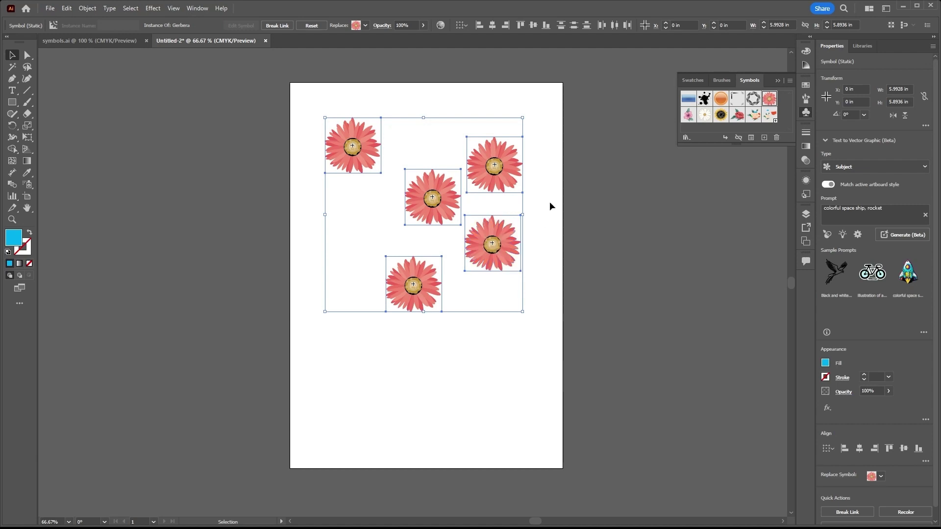
key("Delete")
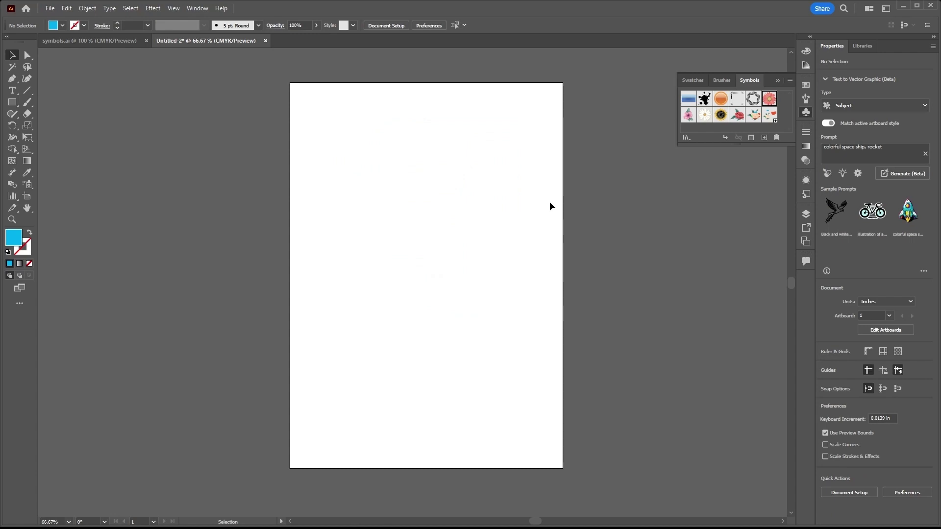
Place a Red Rose at the left edge and a large Sunflower at the top centre
left_click_drag(736, 115, 424, 211)
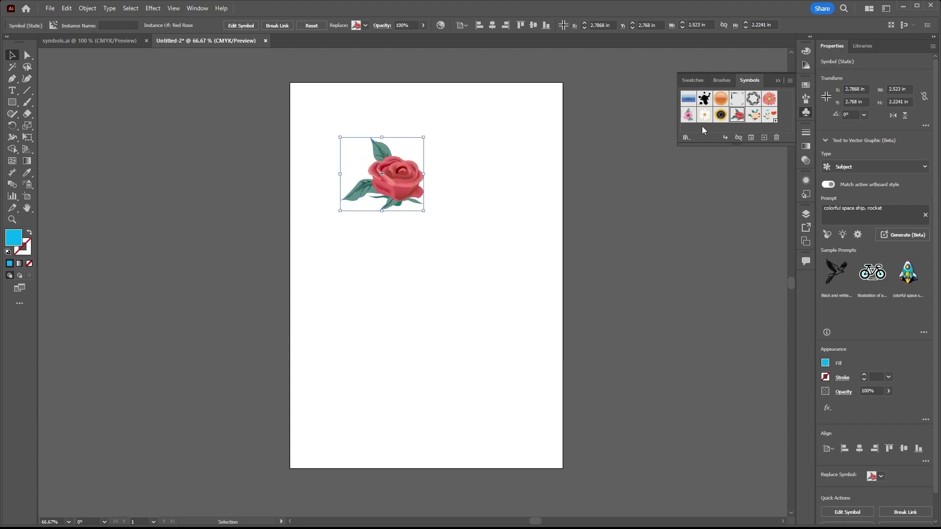
left_click_drag(716, 118, 564, 237)
left_click(554, 265)
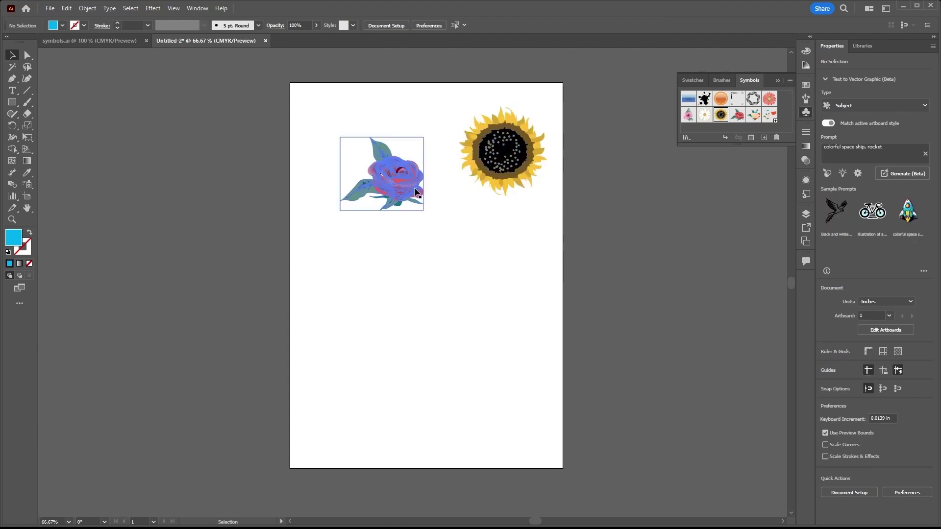
left_click_drag(415, 191, 289, 178)
left_click(424, 155)
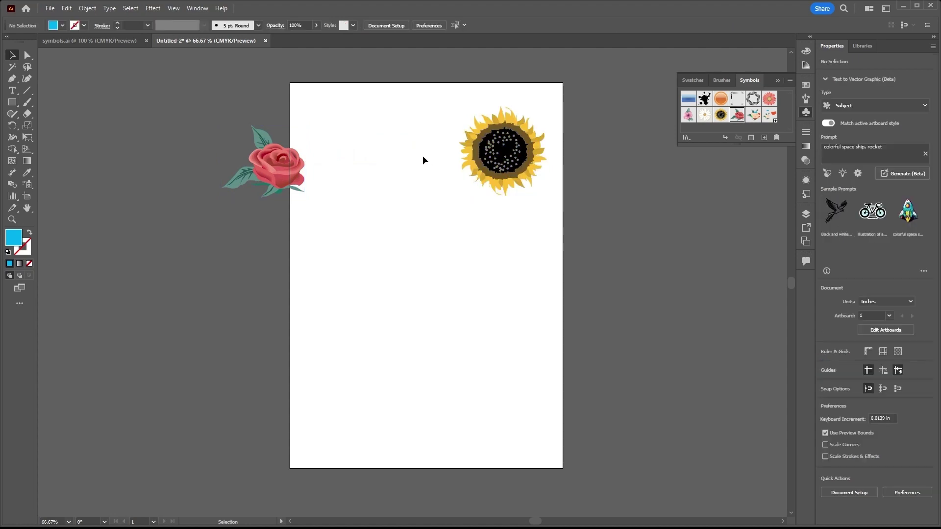
left_click_drag(502, 153, 425, 151)
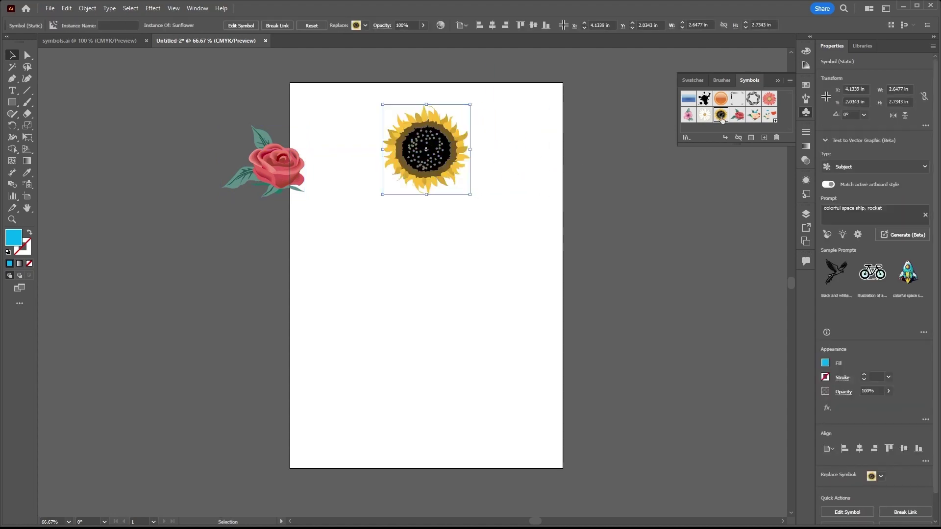
Scatter several small Sunflower copies across the artboard
left_click_drag(721, 119, 486, 255)
left_click_drag(721, 116, 518, 179)
left_click_drag(722, 120, 385, 228)
left_click_drag(721, 116, 529, 221)
left_click_drag(720, 118, 351, 280)
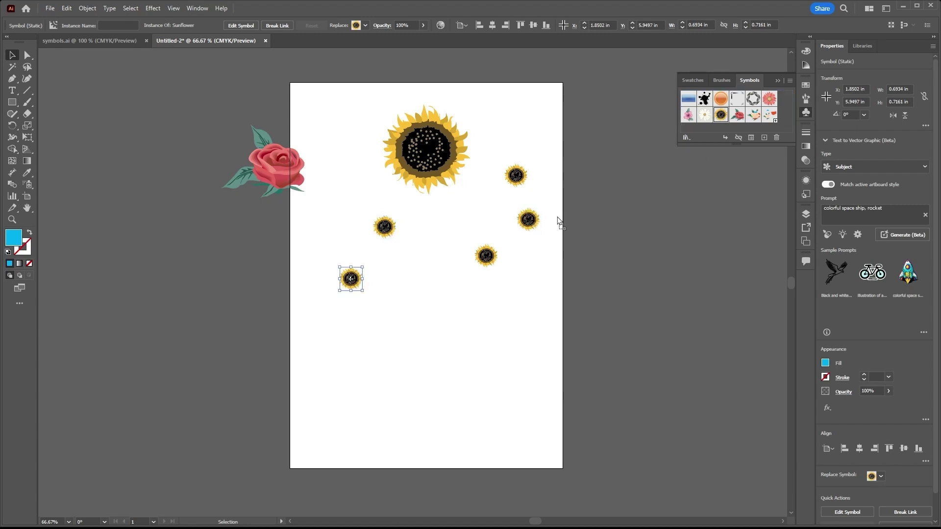
left_click_drag(435, 282, 434, 282)
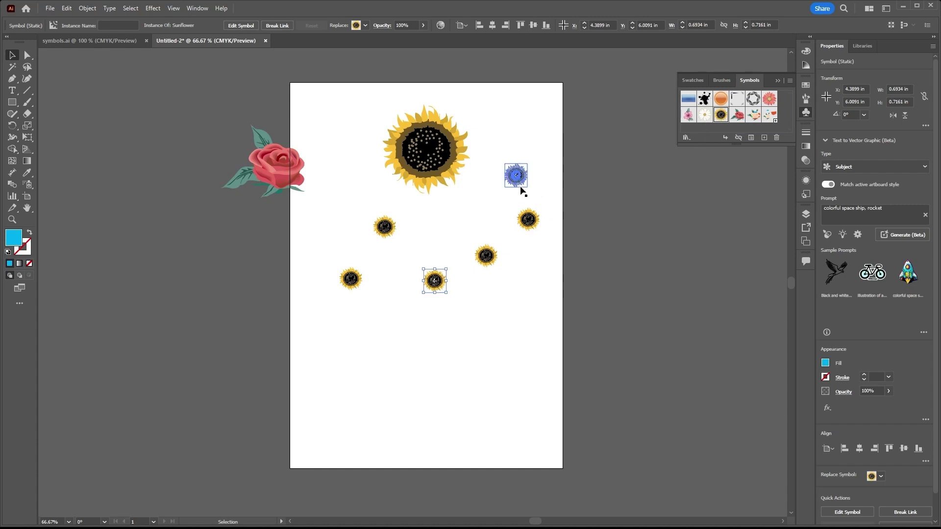
left_click_drag(520, 188, 521, 188)
left_click_drag(720, 115, 507, 130)
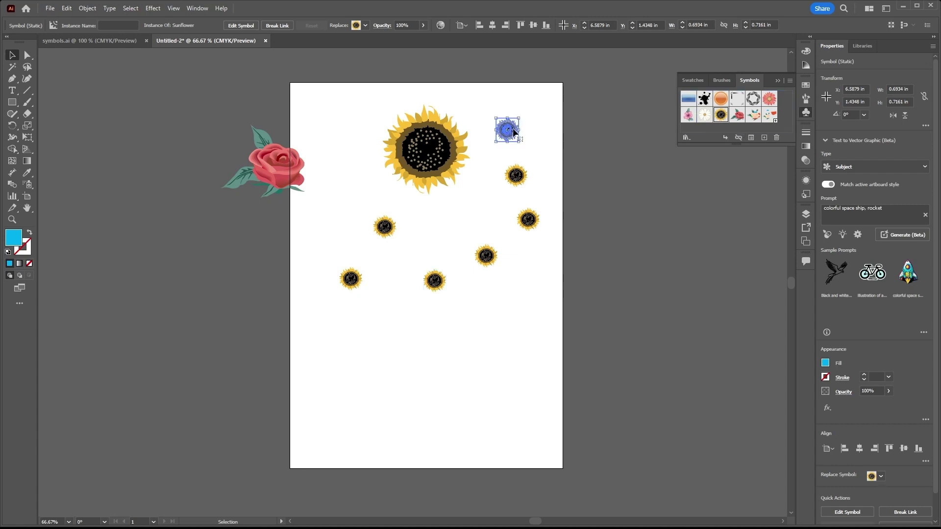
left_click_drag(638, 184, 514, 283)
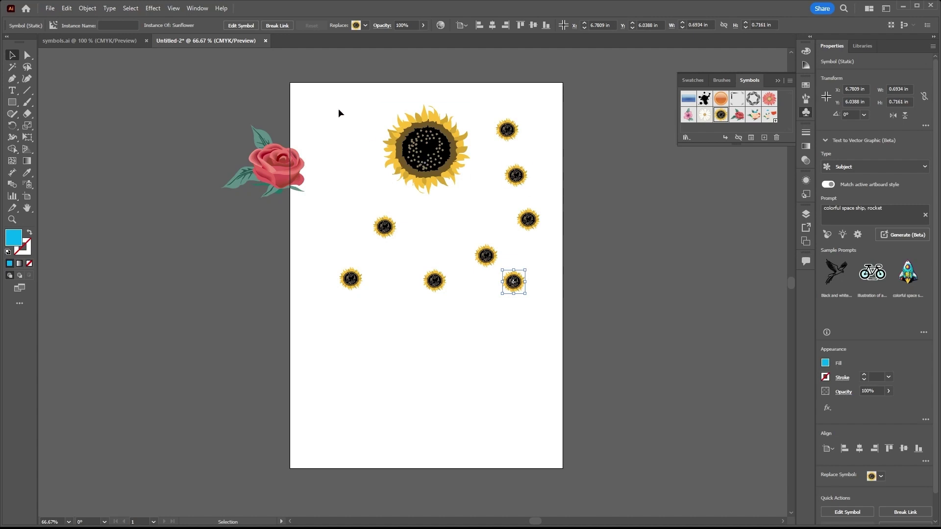
Select and delete all the sunflowers, then place a Red Rose on the artboard
left_click_drag(345, 91, 563, 360)
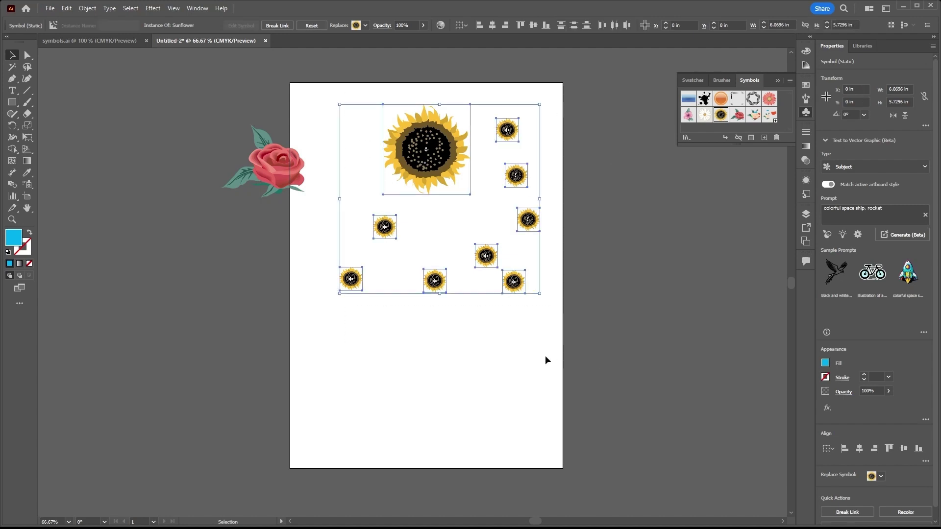
key("Delete")
left_click_drag(276, 169, 373, 168)
Add four small Red Rose symbols around the artboard
left_click(473, 235)
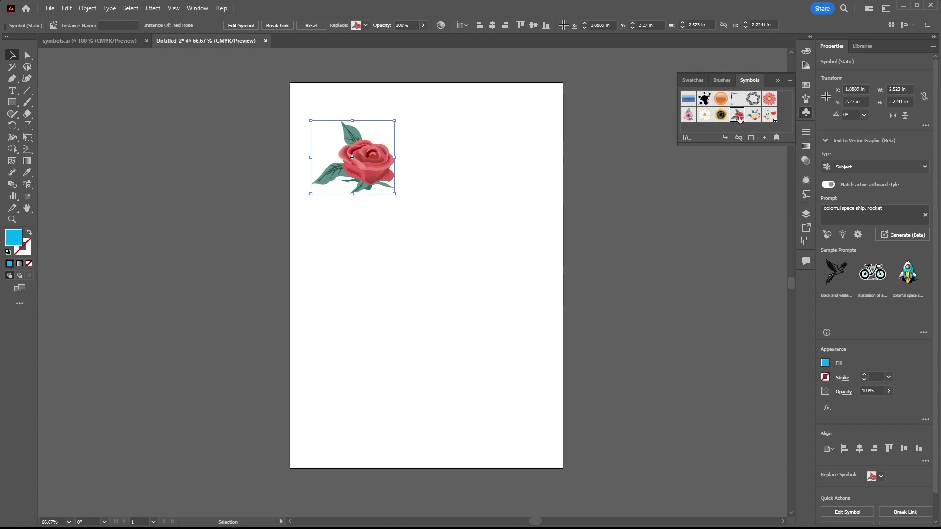
left_click_drag(739, 119, 481, 146)
left_click_drag(739, 121, 434, 210)
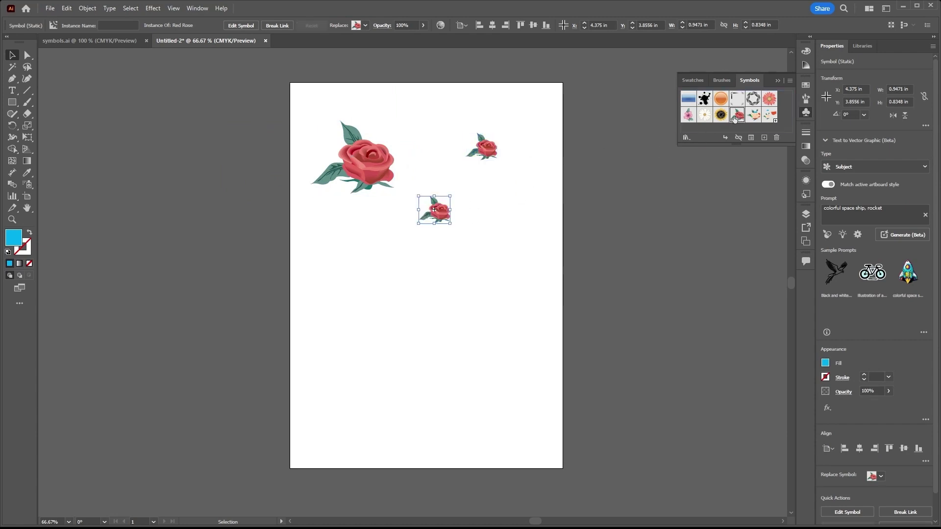
left_click_drag(734, 119, 356, 240)
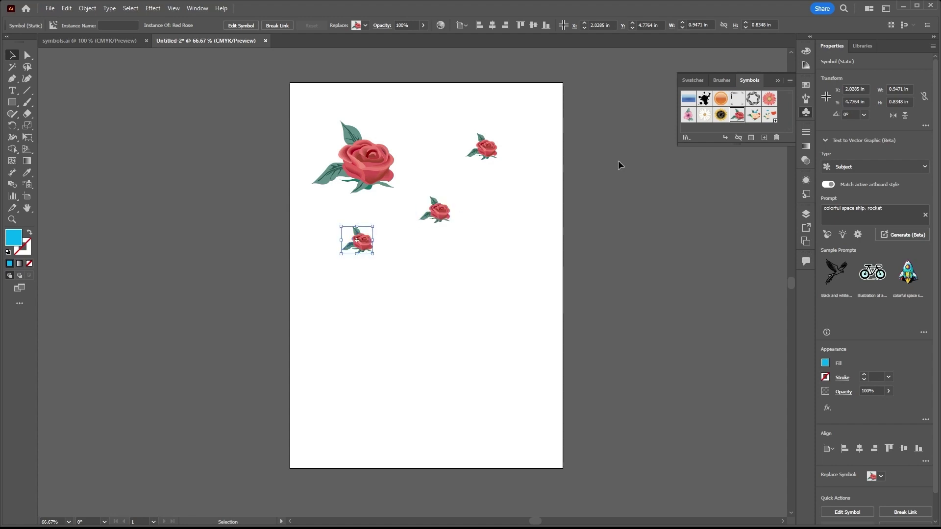
left_click_drag(740, 120, 495, 214)
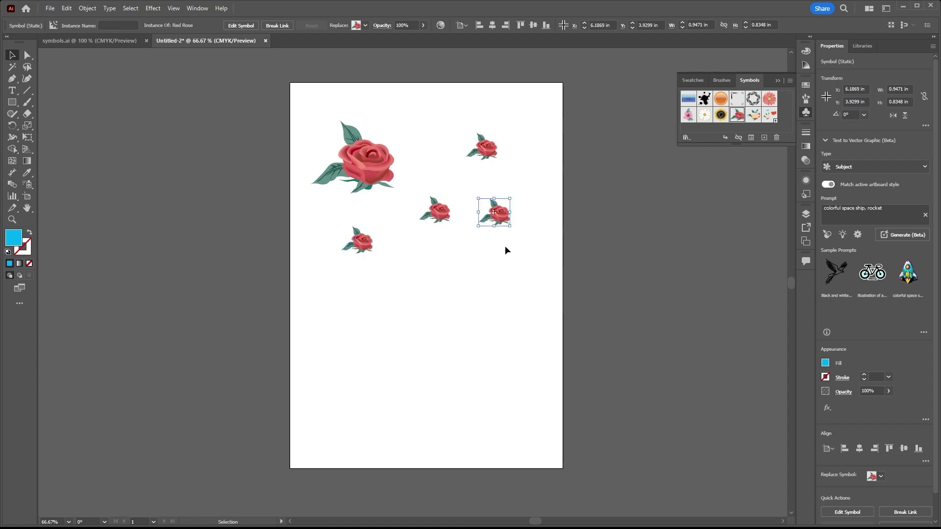
Delete the big rose and move the four small roses up-left together
left_click(366, 162)
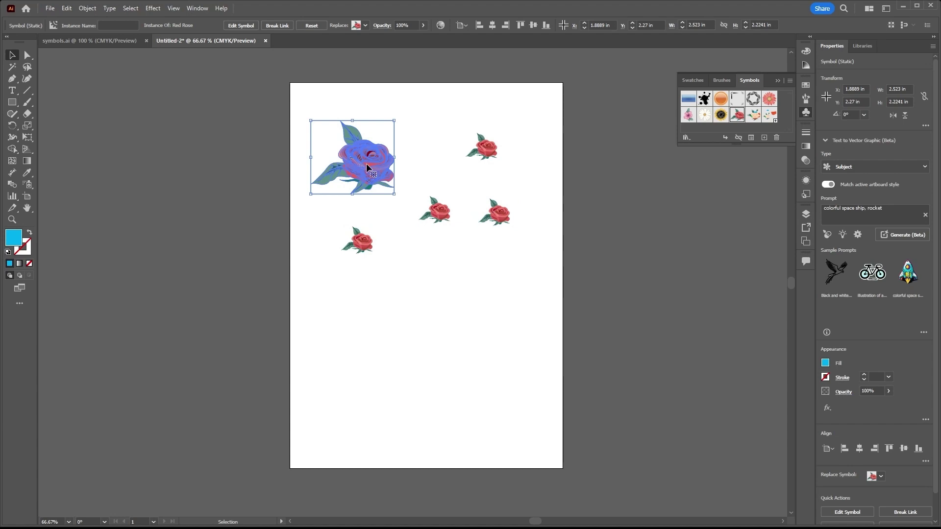
key("Delete")
left_click_drag(314, 125, 624, 357)
left_click_drag(586, 261, 534, 229)
left_click(508, 316)
Rearrange the individual roses across the upper artboard and select the lower one
left_click_drag(329, 264, 360, 153)
left_click_drag(445, 227, 440, 161)
left_click_drag(540, 227, 421, 234)
left_click_drag(517, 116, 506, 178)
left_click(505, 303)
left_click_drag(418, 229, 418, 228)
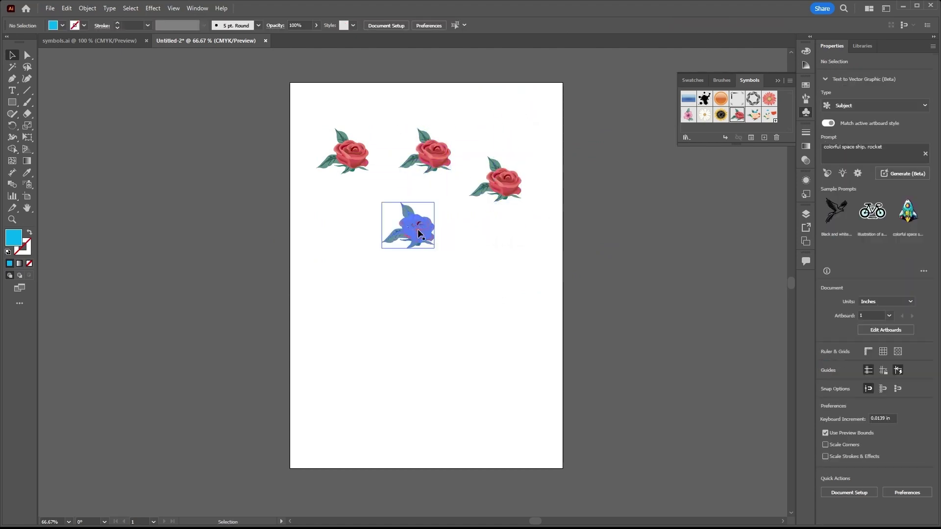
left_click(417, 242)
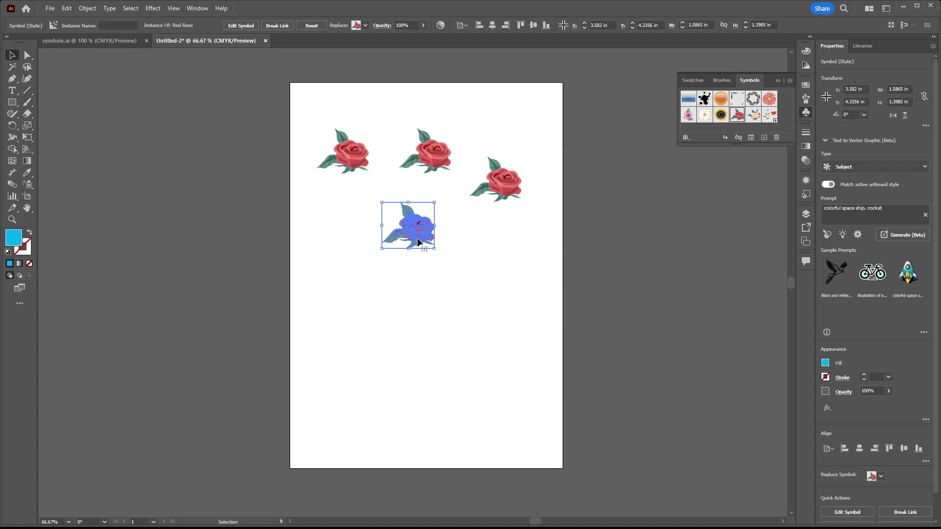
Double-click the lower Red Rose and confirm the edit-symbol-definition warning
double_click(419, 242)
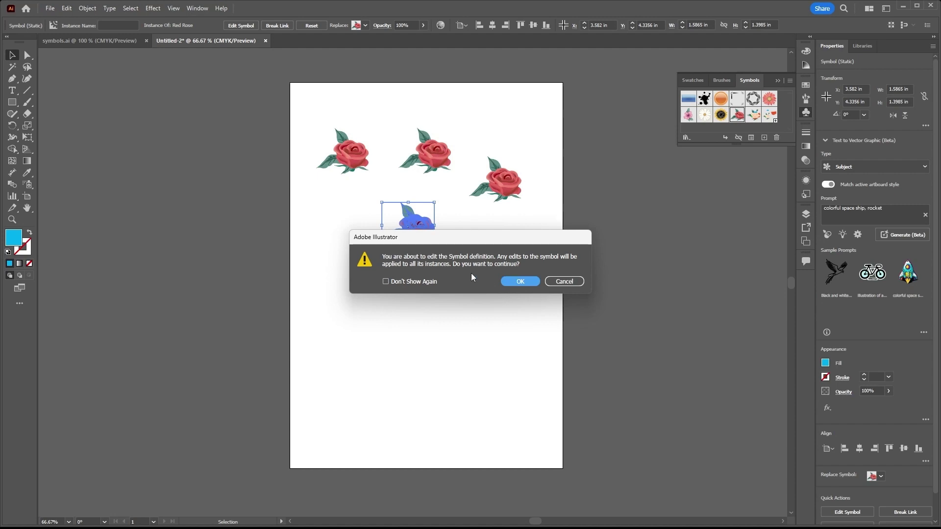
left_click(512, 280)
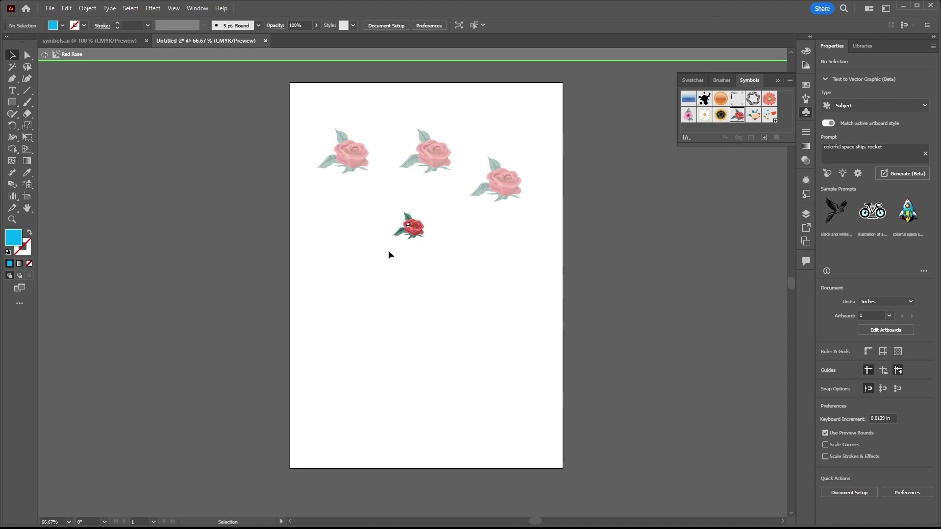
Scale the rose artwork up to about 3.87 × 3.41 in and shift it left
left_click(420, 229)
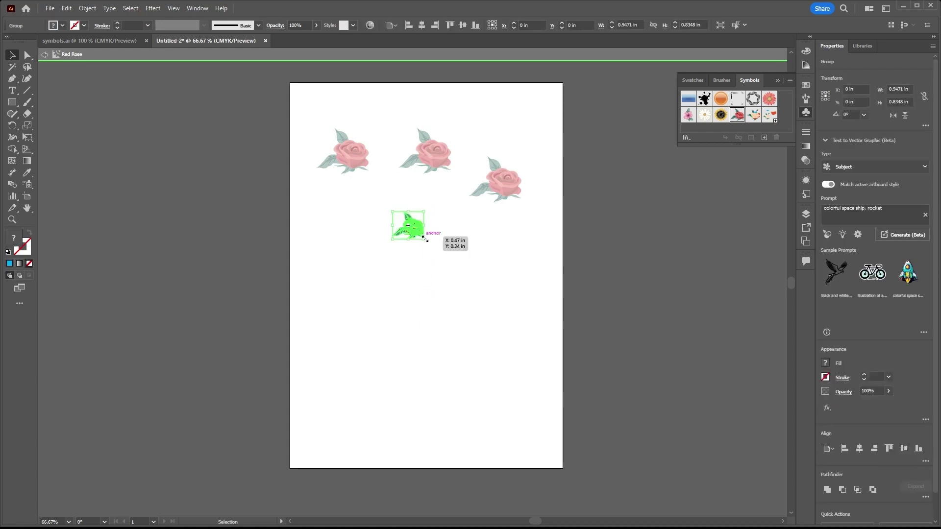
left_click_drag(425, 238, 529, 324)
left_click_drag(490, 281, 436, 289)
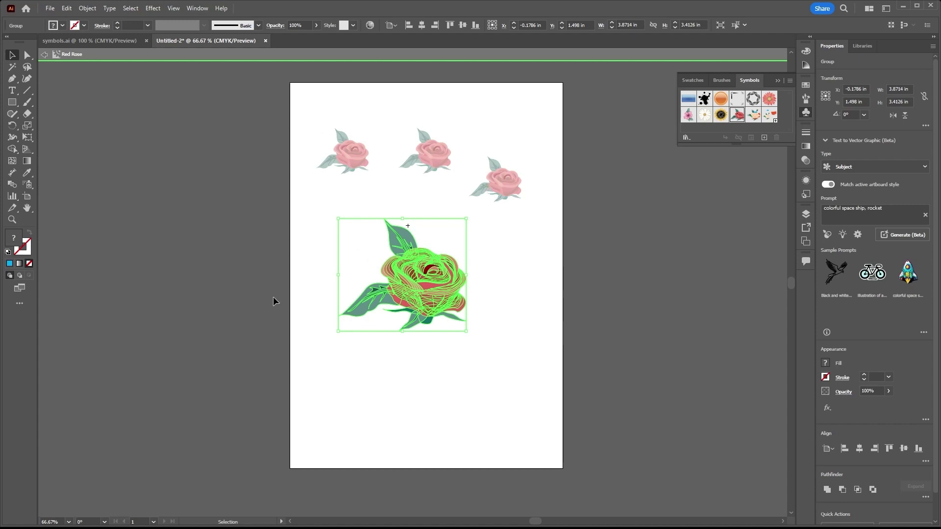
Repeatedly deselect and reselect the enlarged rose to inspect it
left_click(479, 380)
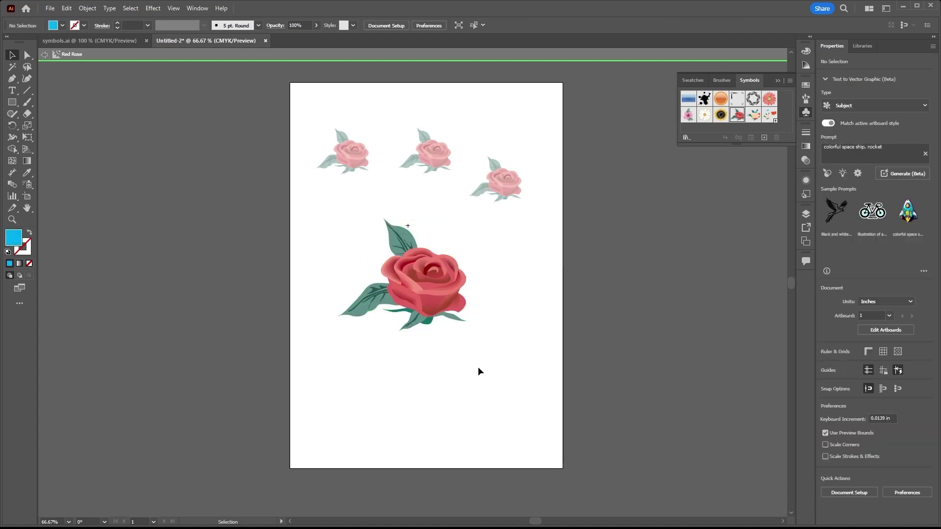
left_click(444, 292)
left_click(542, 261)
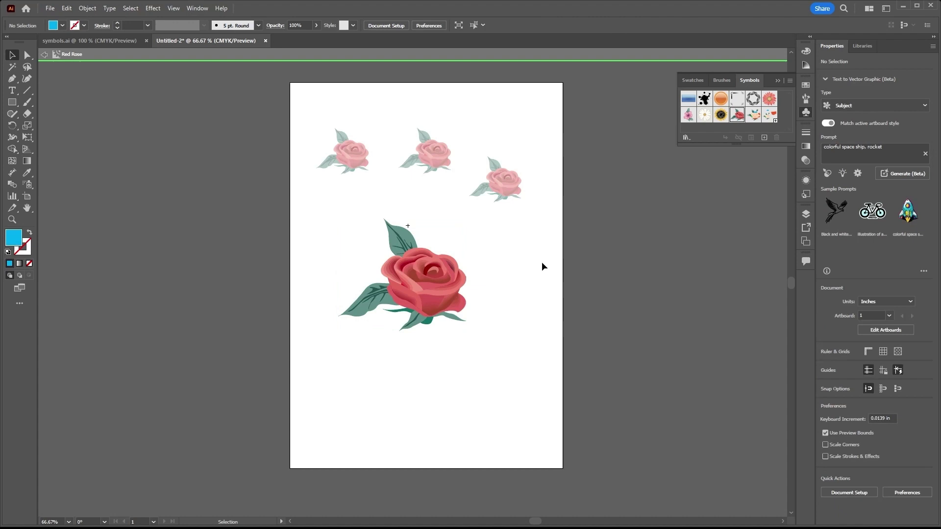
left_click(460, 277)
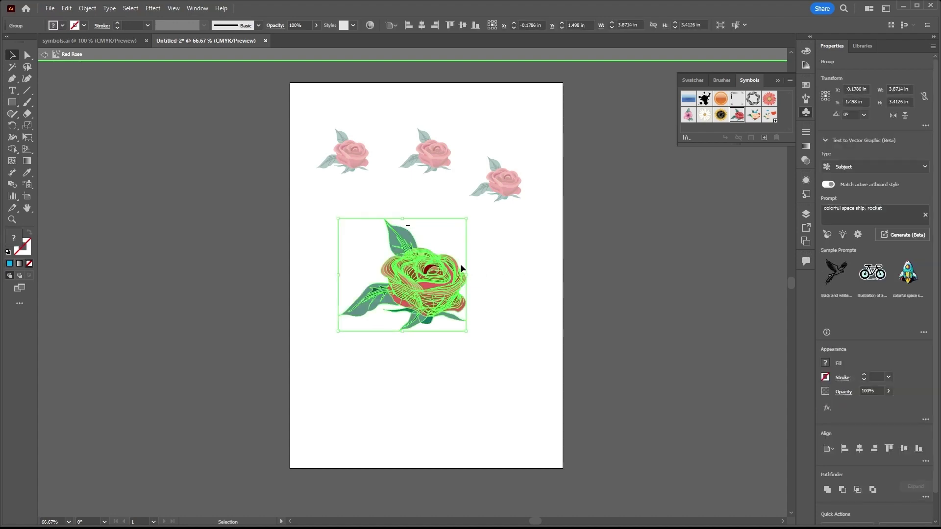
left_click(501, 305)
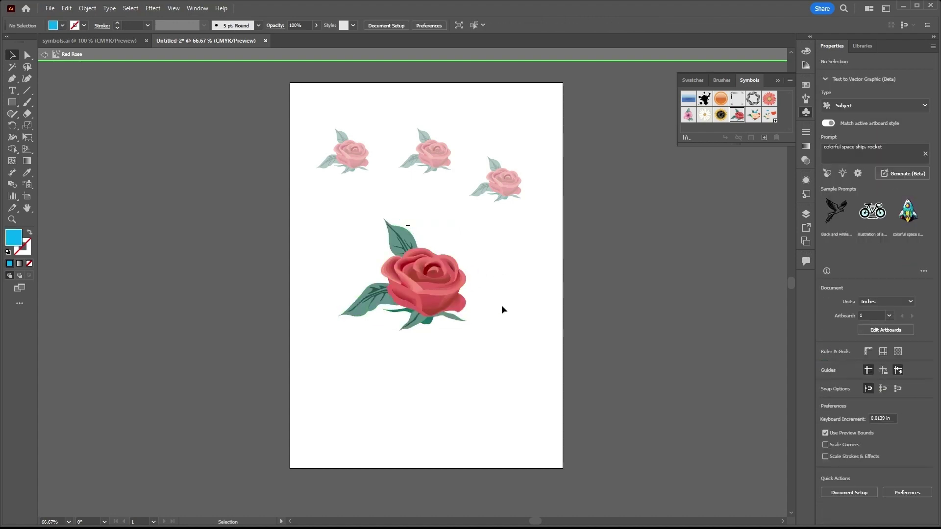
left_click(436, 281)
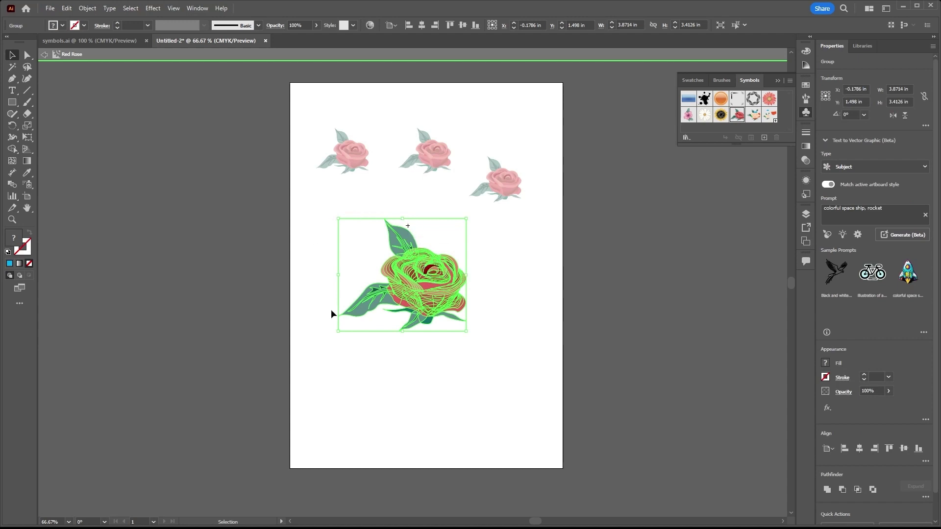
left_click(411, 343)
left_click(415, 289)
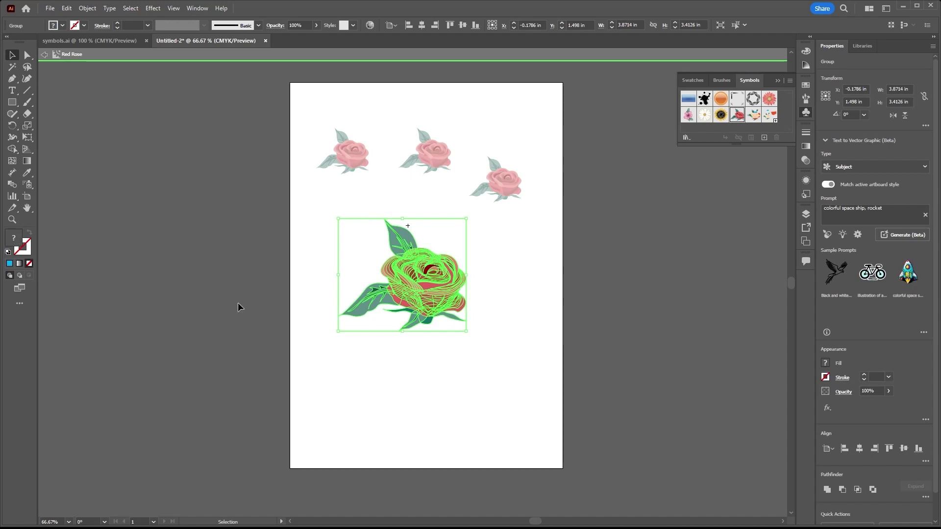
left_click(486, 313)
left_click(433, 284)
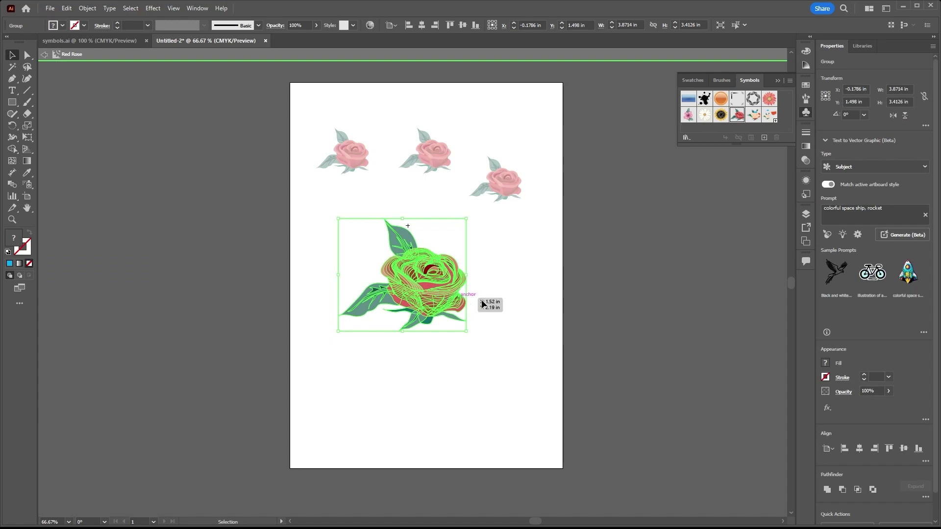
left_click(474, 277)
left_click(435, 279)
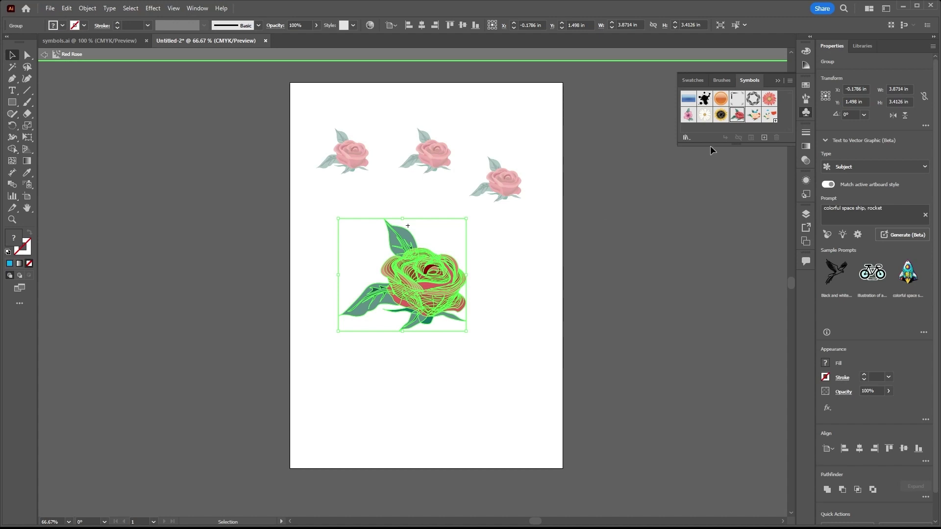
Make the Symbols panel taller and check the rose's context menu without choosing anything
left_click_drag(714, 146, 718, 215)
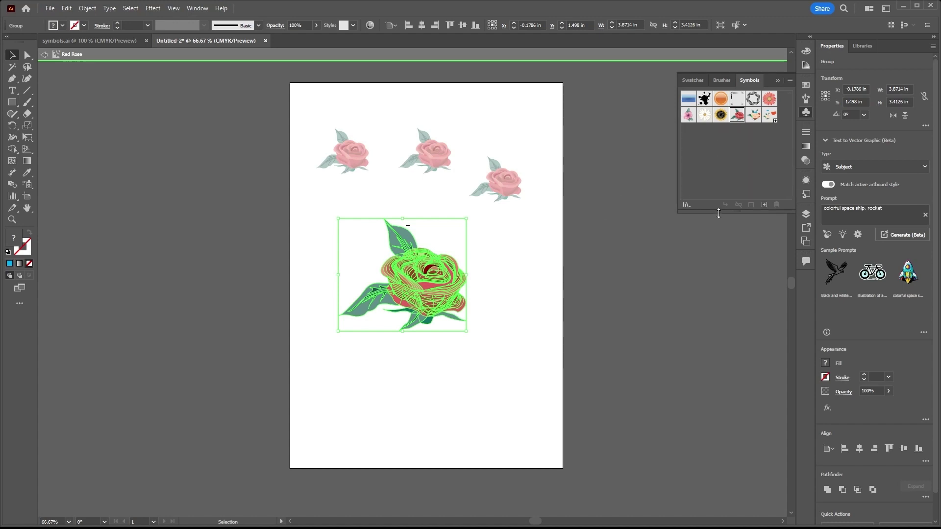
right_click(421, 276)
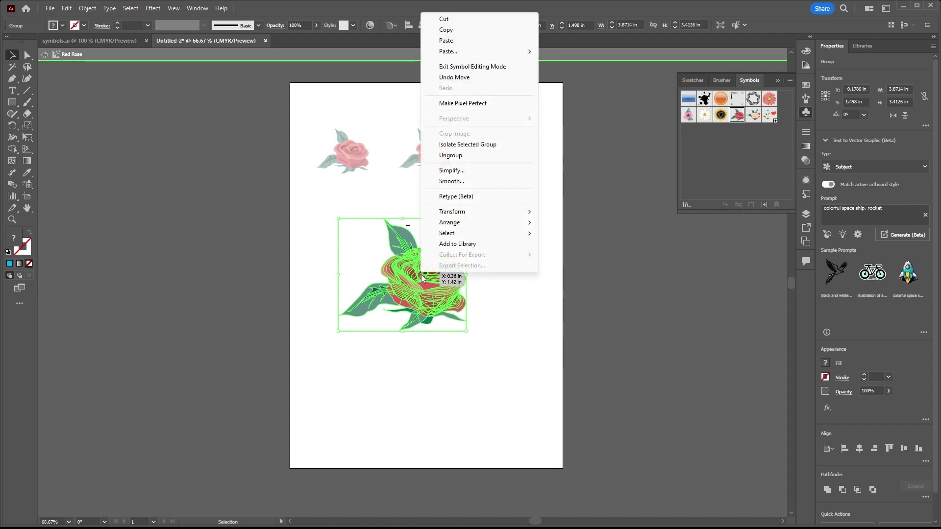
left_click(418, 289)
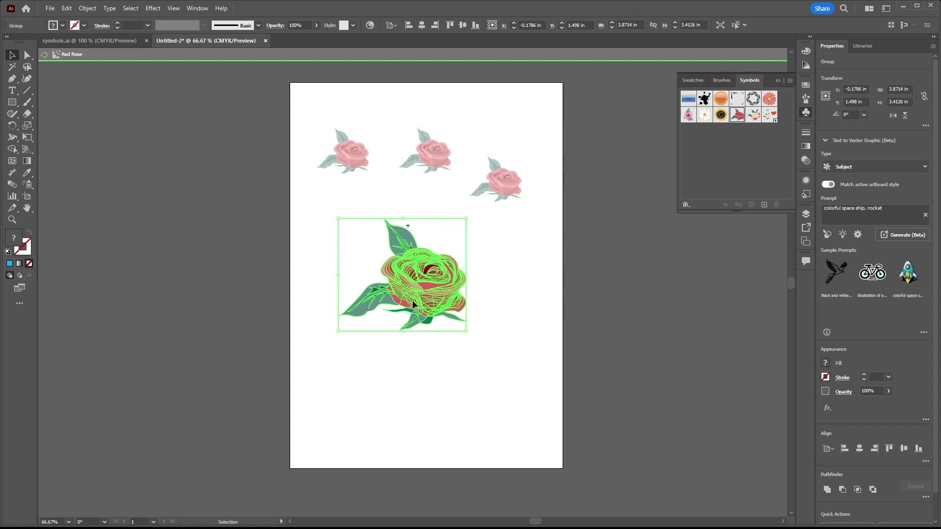
left_click(502, 336)
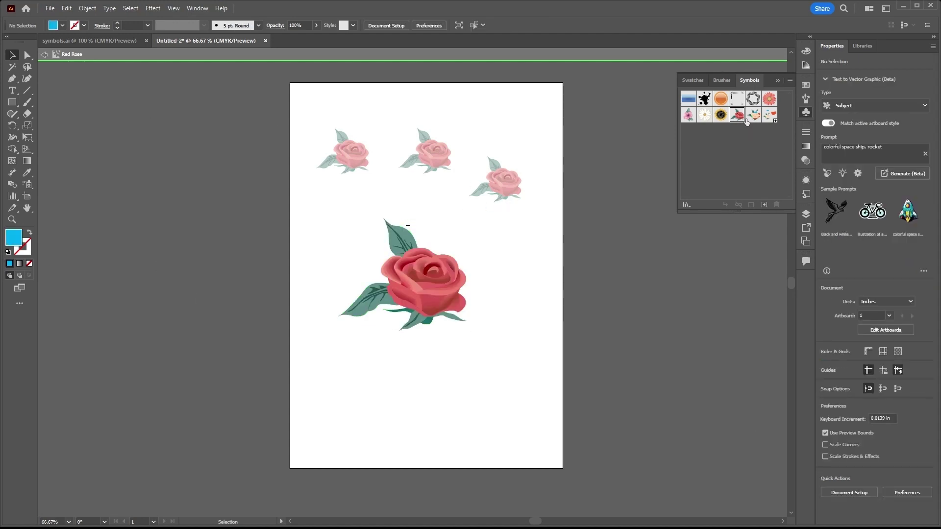
left_click(422, 290)
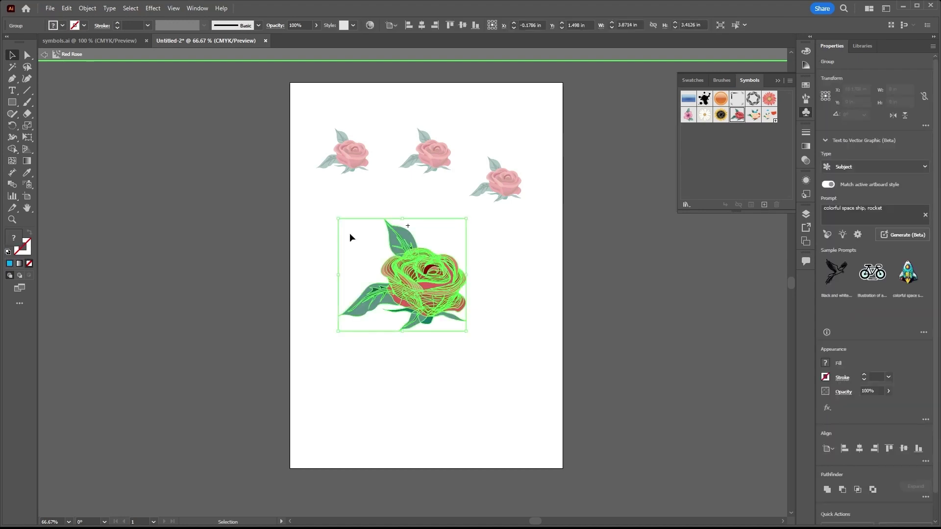
Exit symbol editing, arrange three roses on top and one below, and unlink the bottom rose
left_click(43, 55)
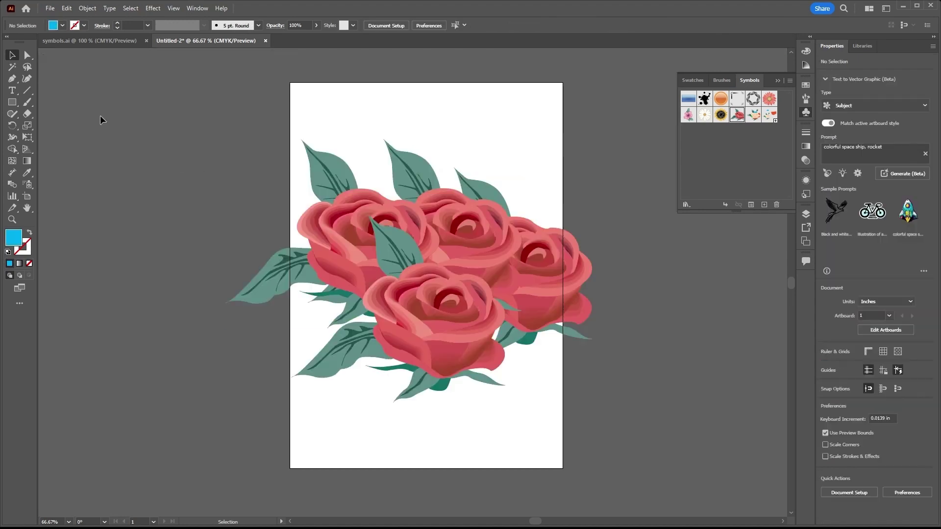
left_click_drag(442, 327, 476, 401)
left_click_drag(365, 245, 258, 201)
left_click_drag(436, 243, 384, 151)
left_click_drag(565, 296, 596, 225)
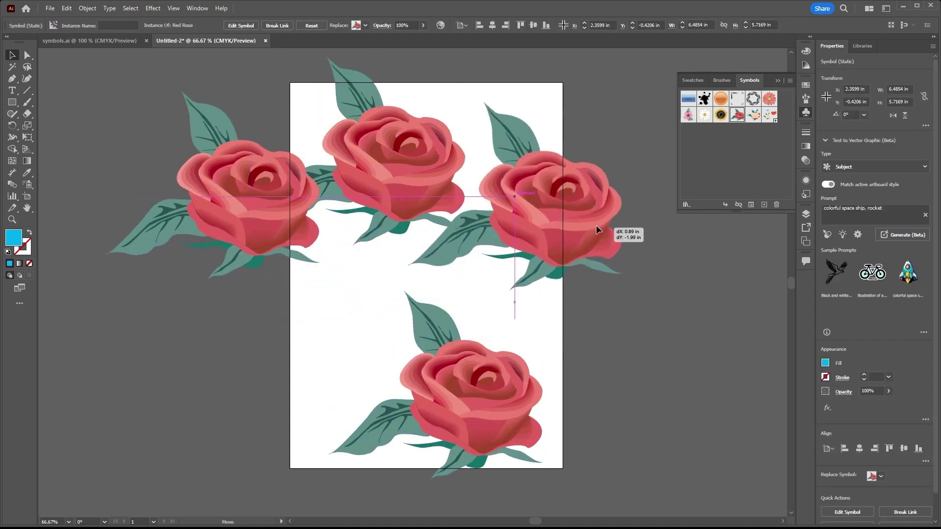
left_click_drag(493, 438, 437, 430)
left_click_drag(546, 208, 565, 210)
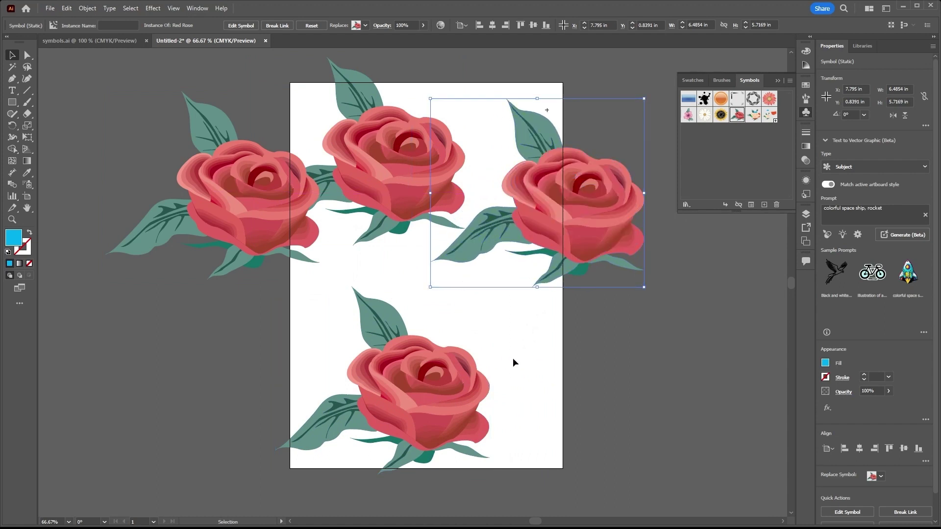
left_click(451, 382)
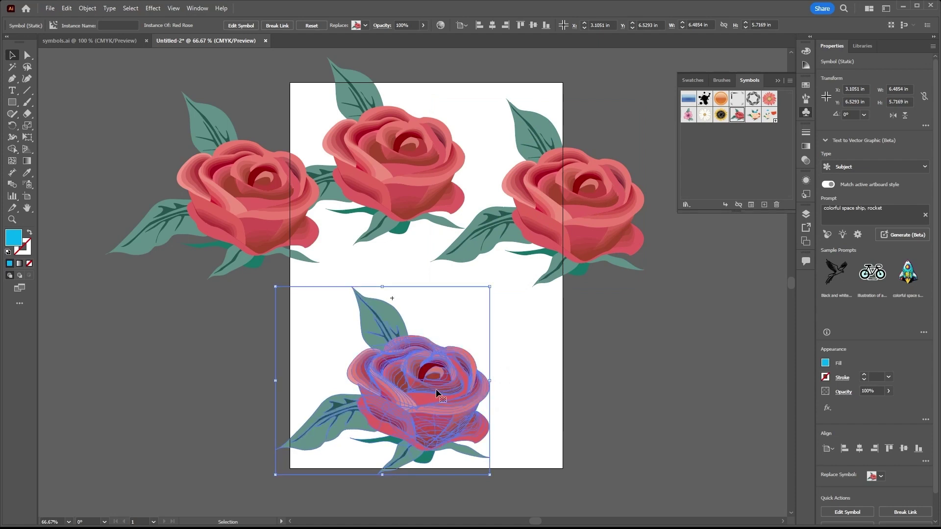
left_click(739, 204)
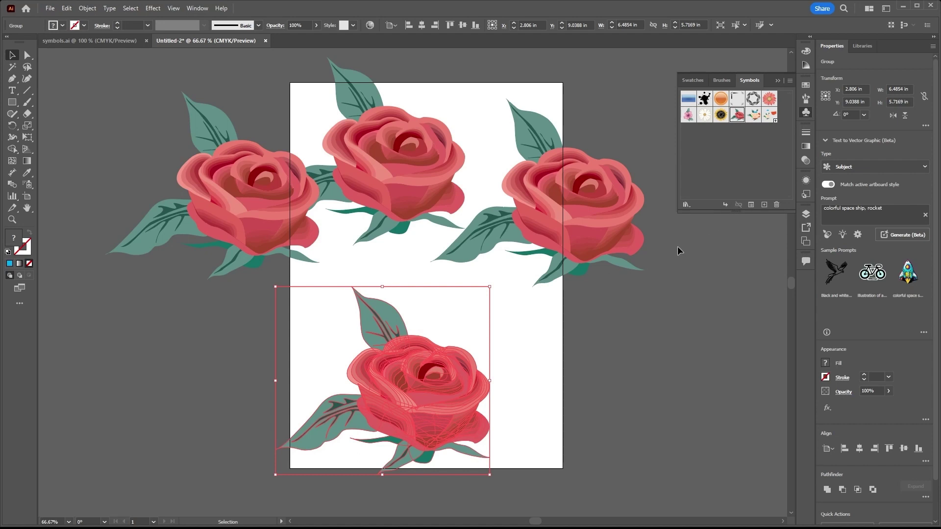
Undo and then redo Break Link to Symbol on the bottom rose
key("ctrl+z")
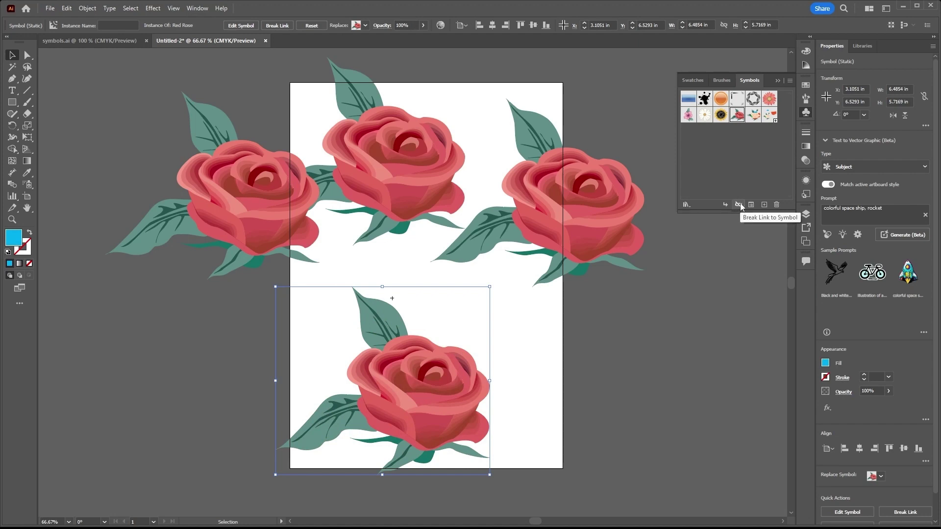
right_click(415, 366)
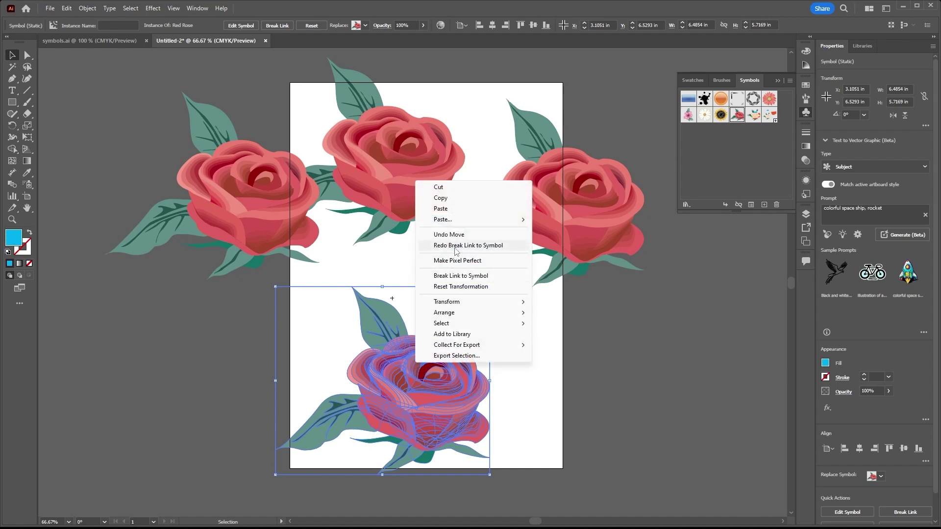
left_click(489, 246)
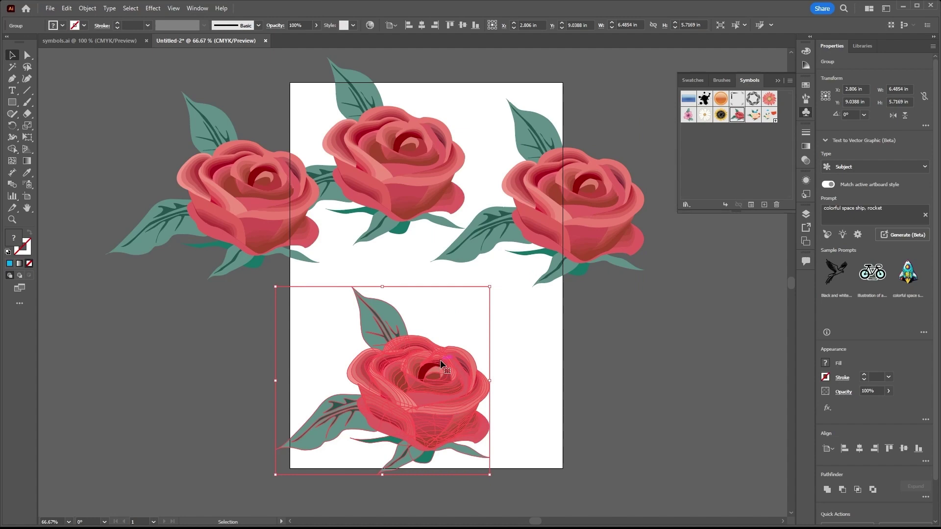
Ungroup the detached bottom rose twice
right_click(391, 339)
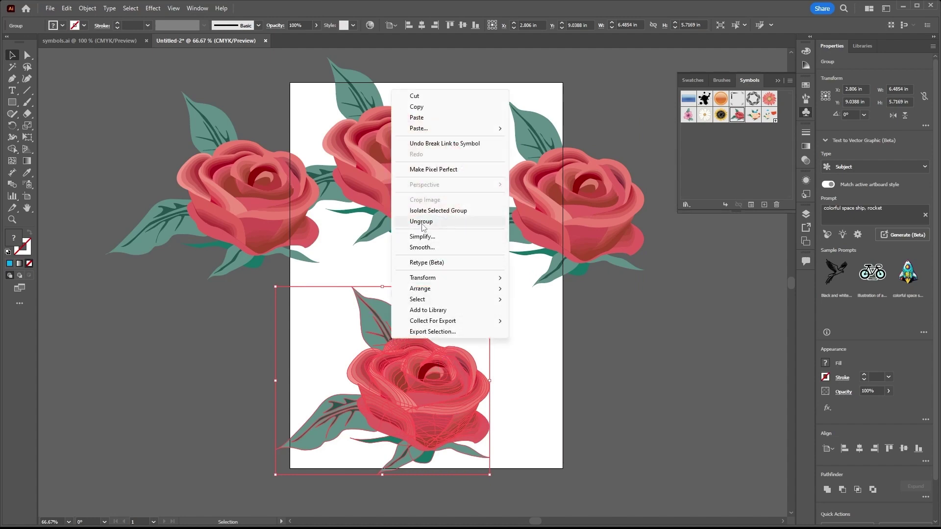
left_click(421, 221)
left_click(537, 365)
left_click(404, 351)
right_click(404, 352)
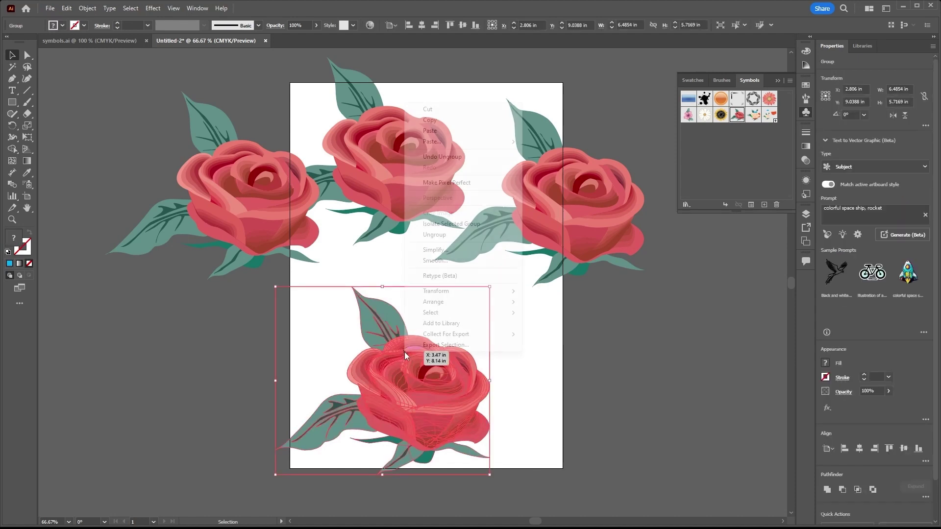
left_click(434, 235)
left_click(564, 375)
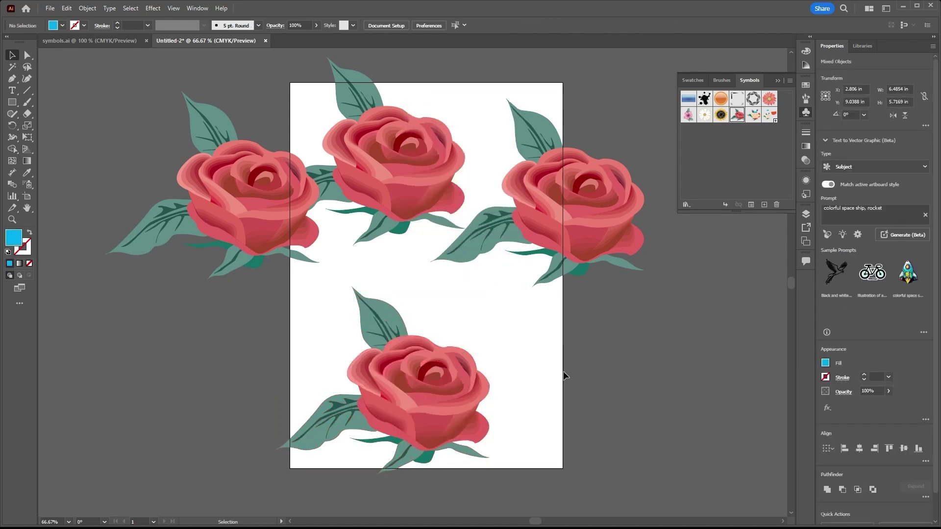
Ungroup the rose once more and select its top leaf on its own
left_click(396, 325)
right_click(396, 326)
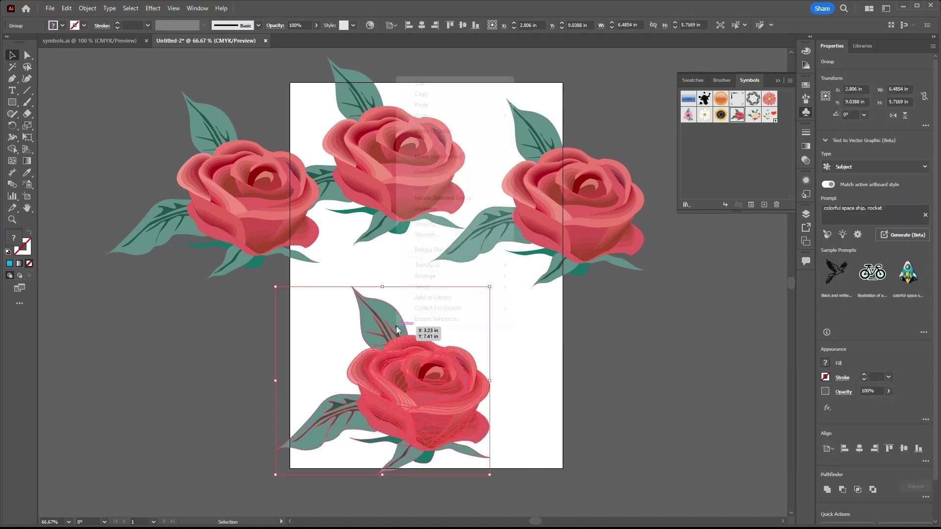
left_click(428, 209)
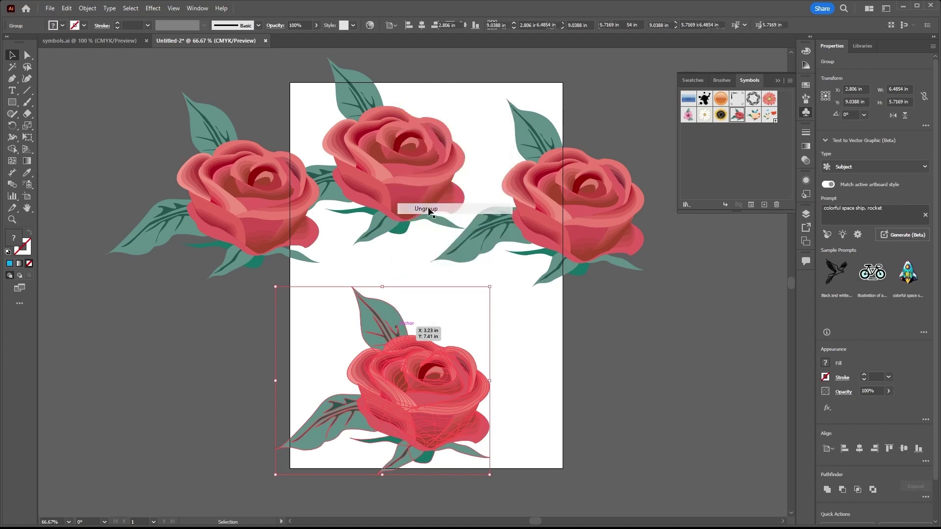
left_click(584, 390)
left_click(390, 318)
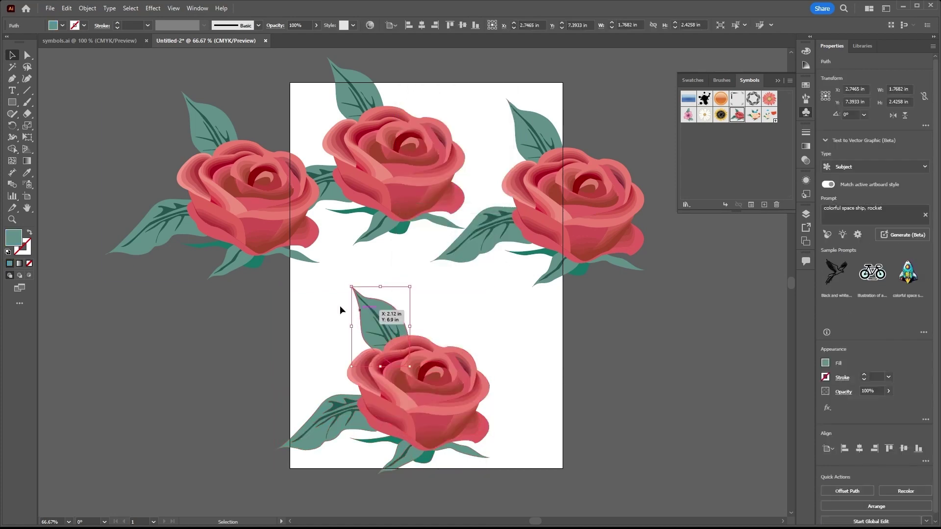
Give the top leaf a brighter, more saturated green fill
double_click(14, 238)
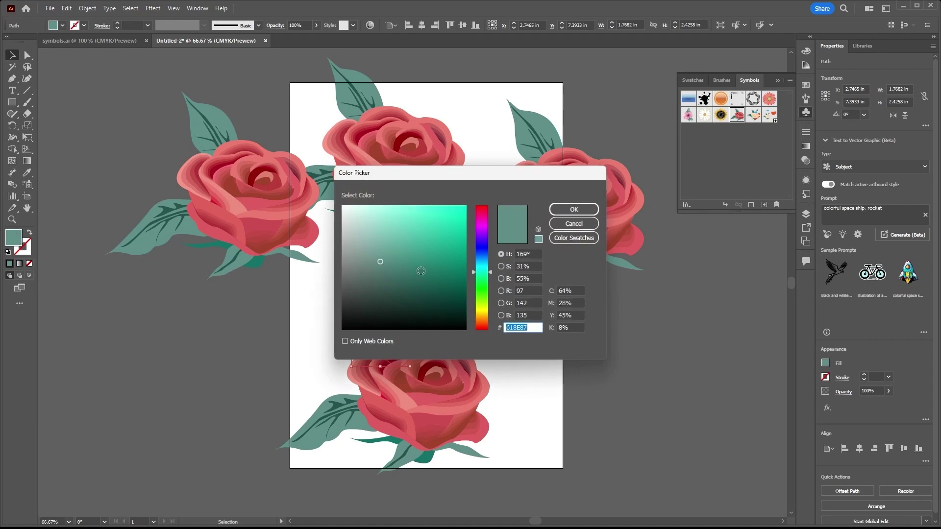
mouse_move(421, 271)
left_mouse_down()
mouse_move(480, 278)
mouse_move(449, 265)
left_mouse_up()
left_click(480, 275)
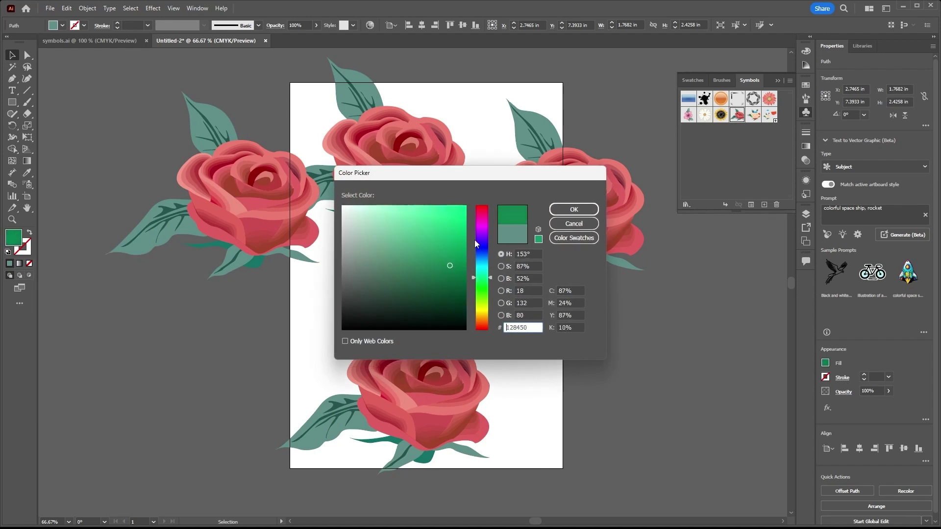
left_click(573, 210)
left_click(558, 385)
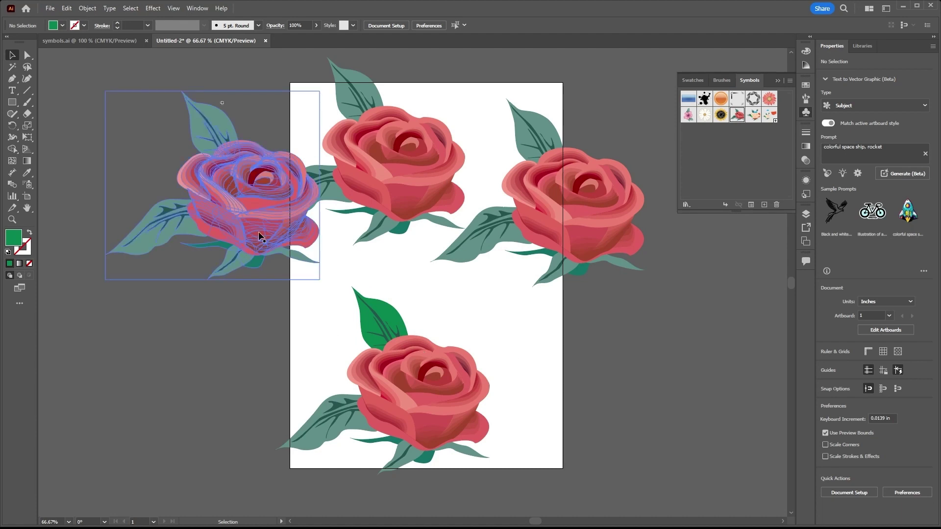
Ungroup the lower rose's front petal group twice and select the small petal path
left_click(429, 425)
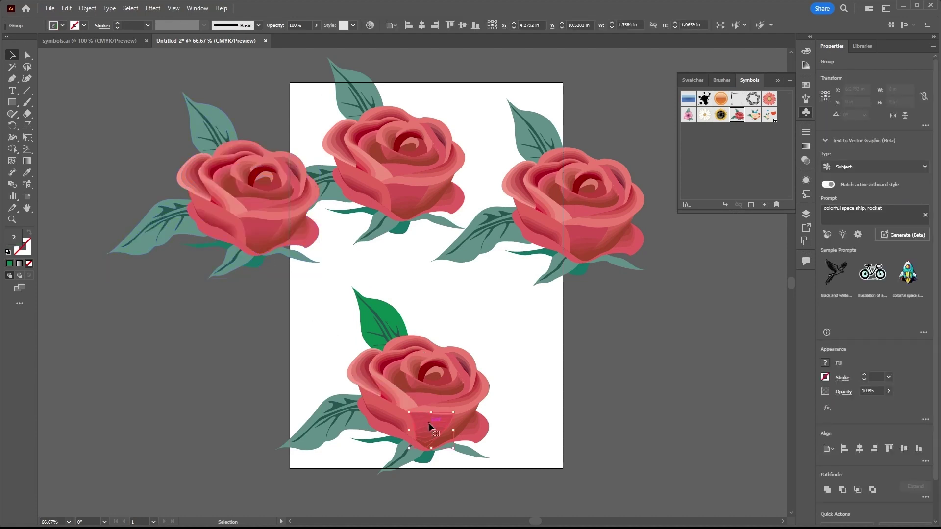
right_click(429, 421)
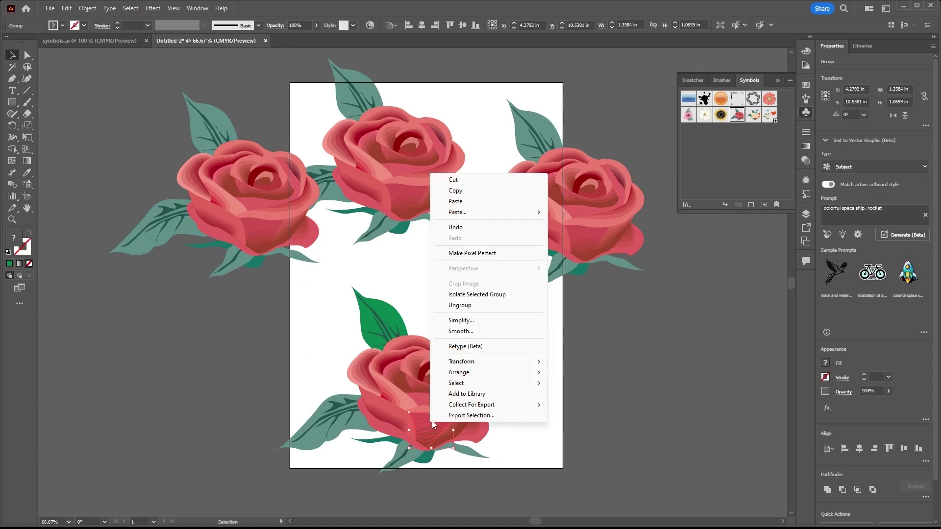
left_click(465, 305)
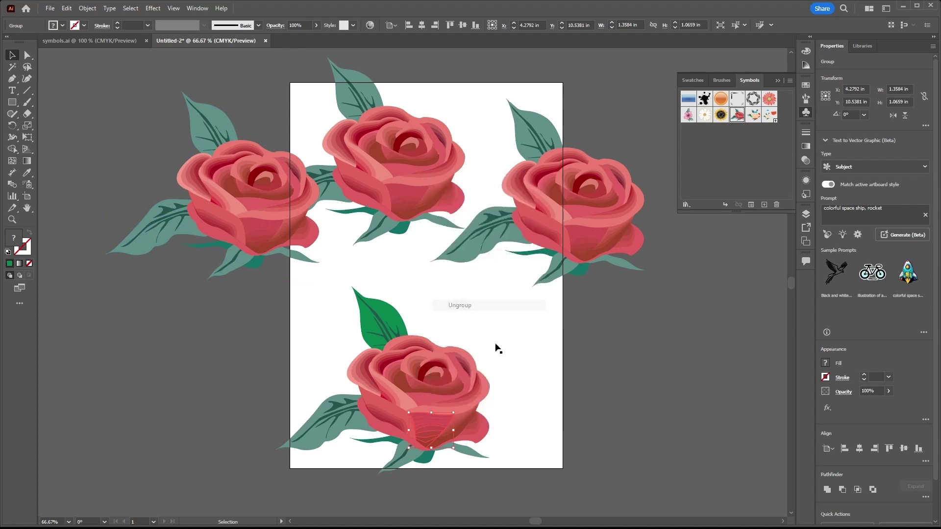
left_click(433, 425)
right_click(434, 430)
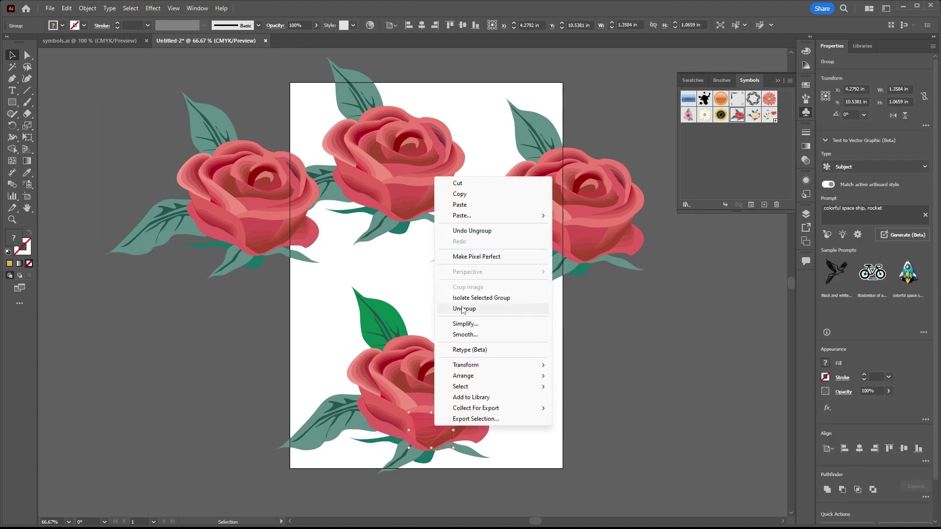
left_click(466, 305)
left_click(518, 392)
left_click(436, 430)
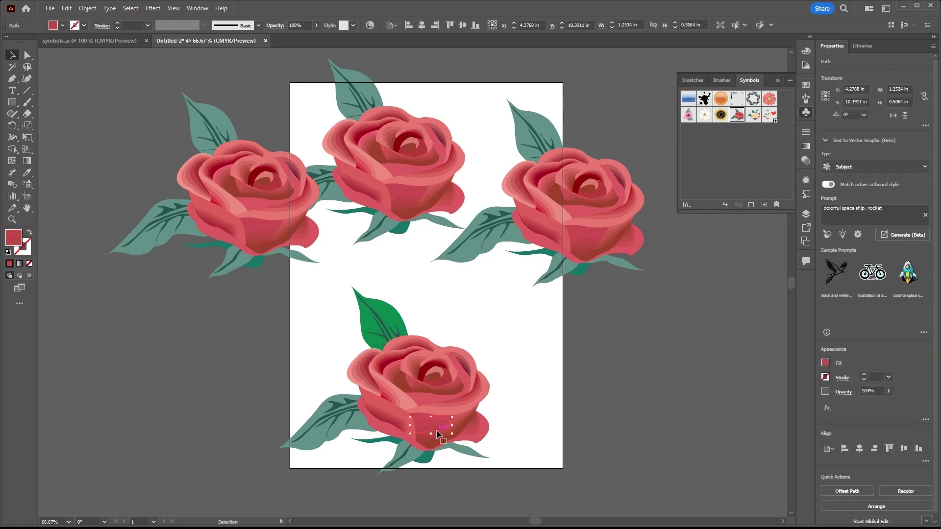
Fill the small petal with dark red, then select everything on the artboard
double_click(14, 240)
left_click(456, 294)
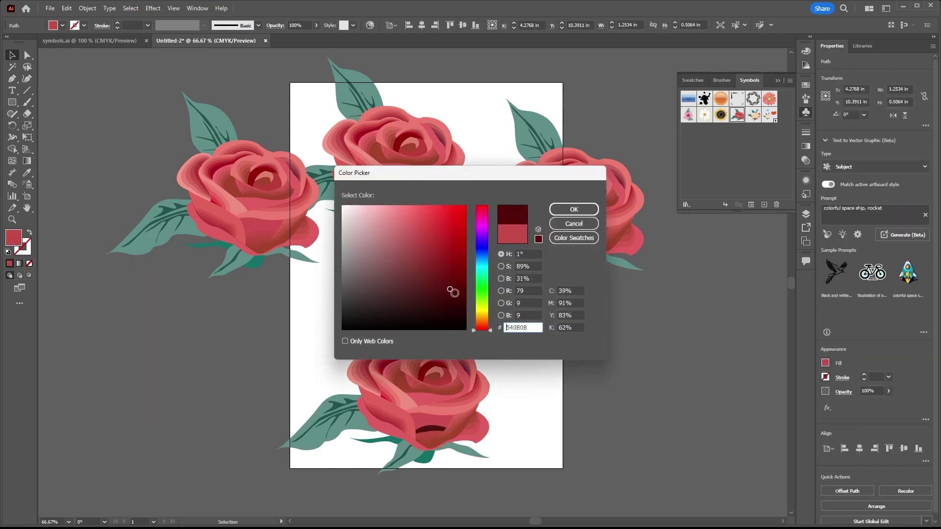
left_click(568, 209)
left_click(605, 387)
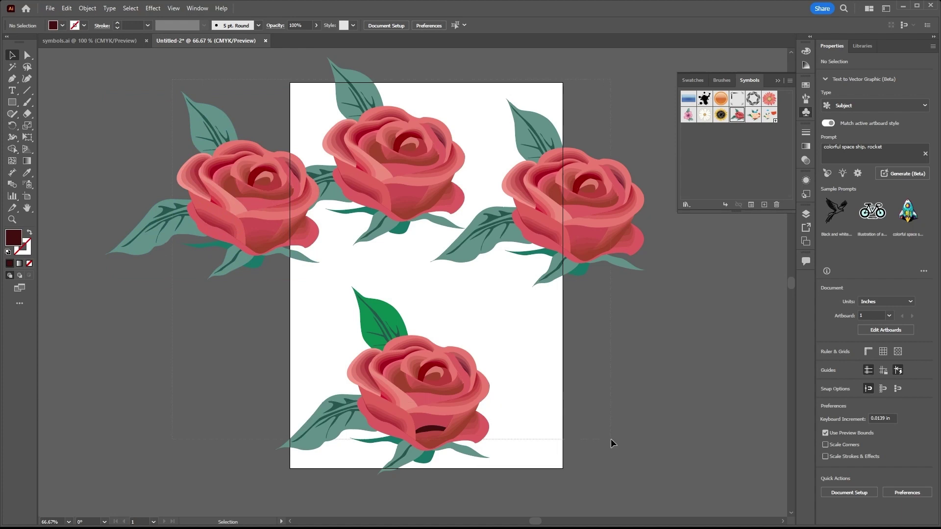
key("ctrl+a")
Delete the roses and leftover green curve, then place a Gerbera enlarged to about 3.2 in
key("Delete")
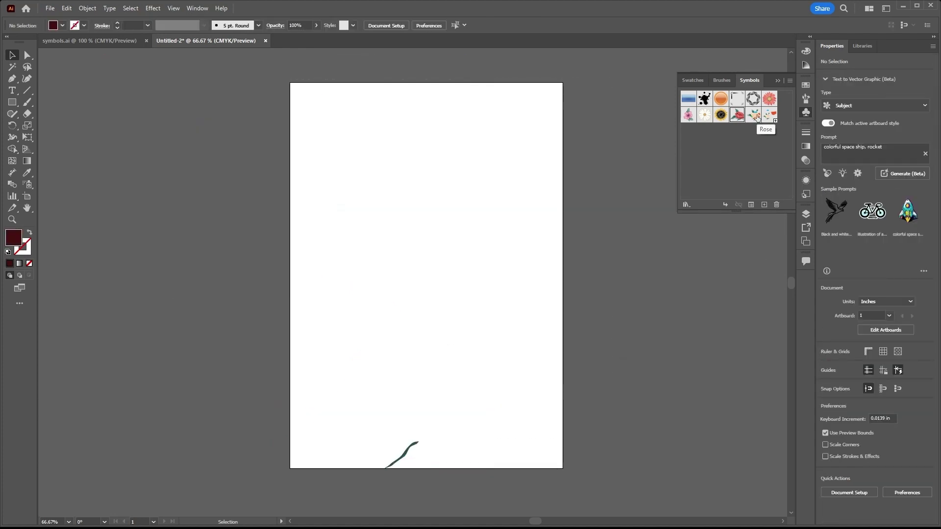
left_click_drag(769, 99, 383, 181)
left_click_drag(346, 375, 411, 486)
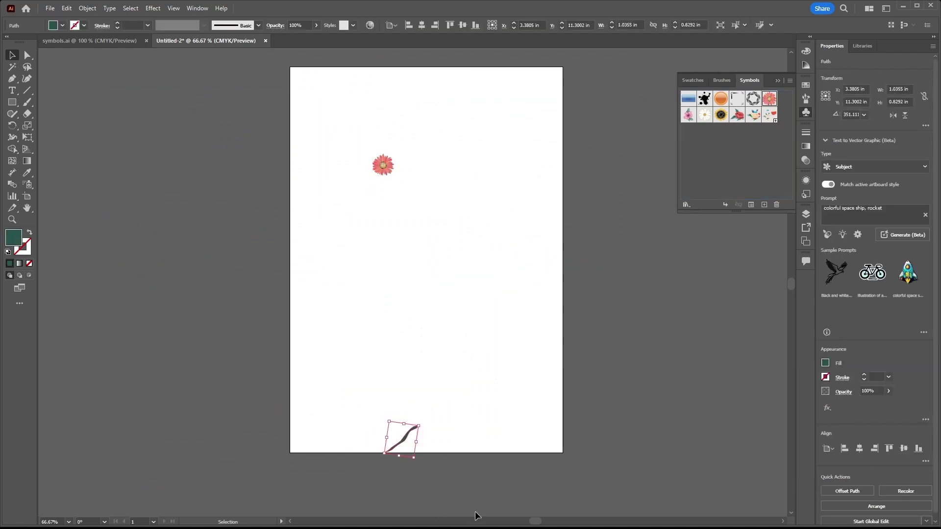
key("Delete")
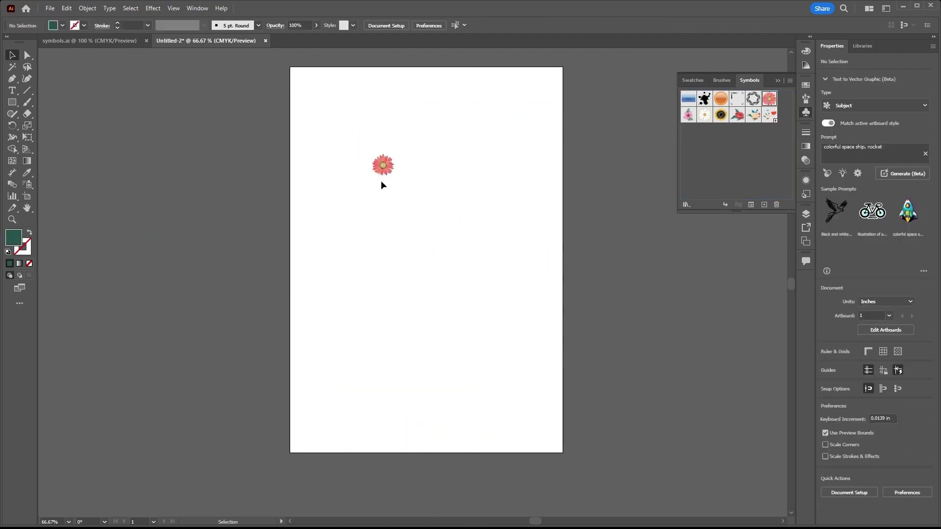
left_click(383, 166)
left_click_drag(394, 175, 480, 275)
left_click_drag(441, 234, 375, 186)
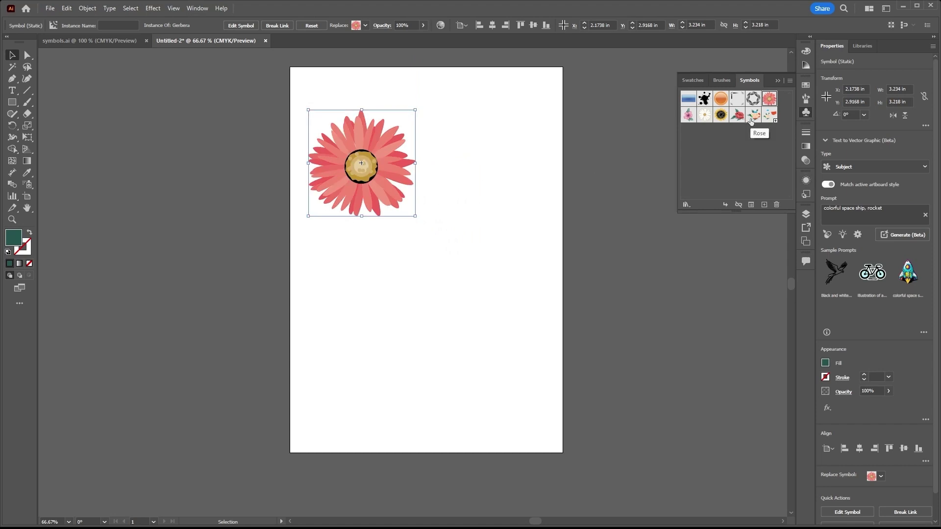
Add three more Gerbera symbols and delete the large one
left_click_drag(769, 111, 510, 137)
left_click_drag(769, 100, 472, 210)
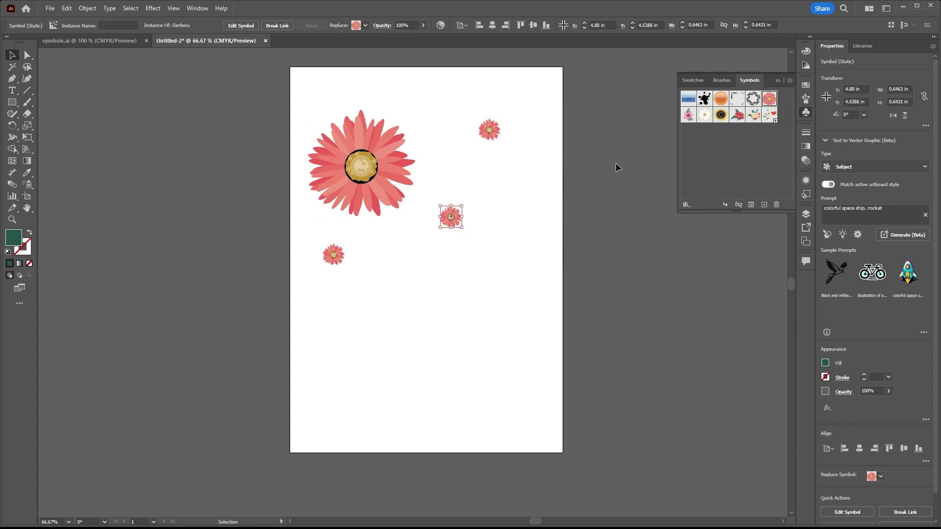
left_click_drag(769, 103, 384, 123)
left_click(358, 178)
key("Delete")
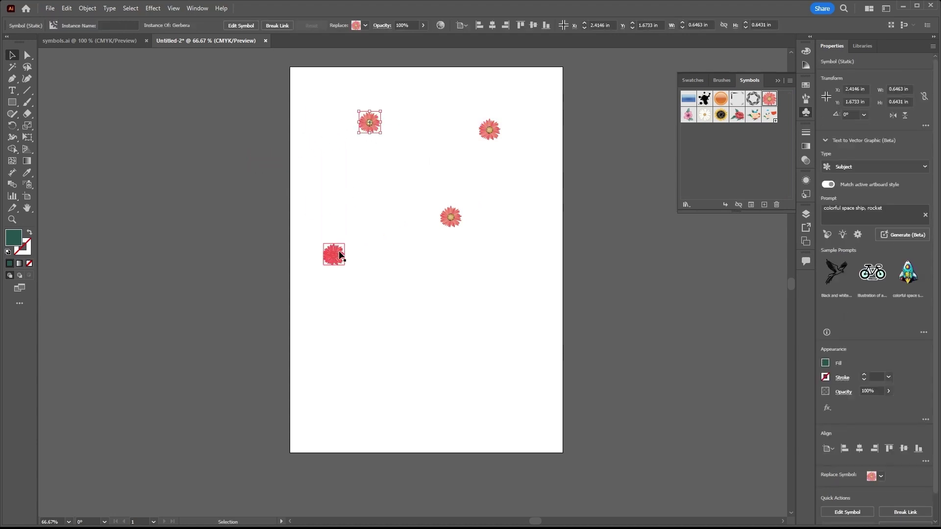
Arrange the four Gerberas across the upper half and scale them up together
left_click_drag(340, 254, 346, 165)
left_click_drag(447, 215, 398, 181)
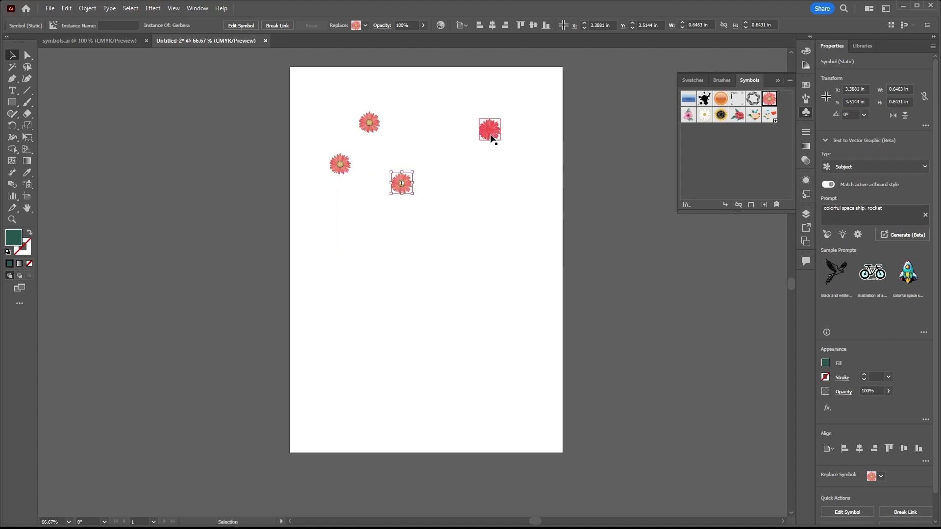
left_click_drag(492, 139, 433, 140)
left_click_drag(310, 95, 506, 262)
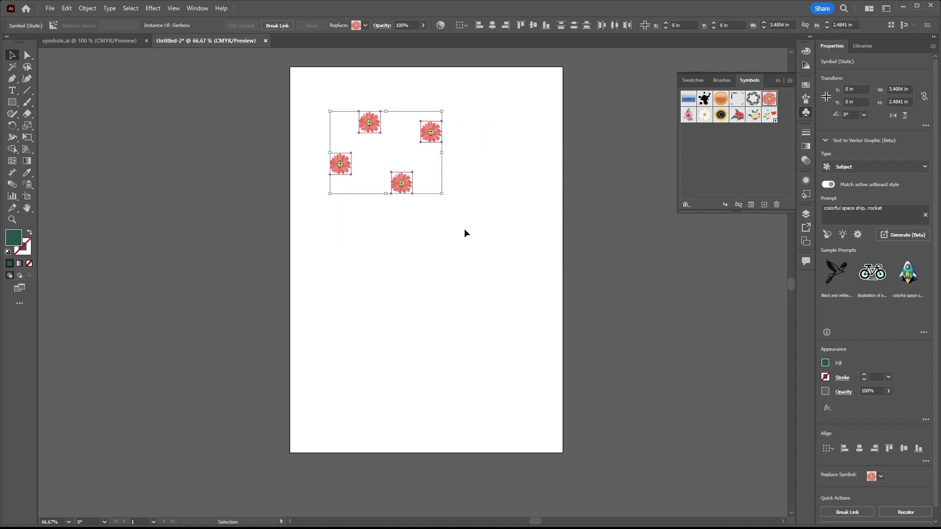
left_click_drag(440, 194, 514, 246)
left_click(512, 269)
left_click_drag(436, 242, 412, 270)
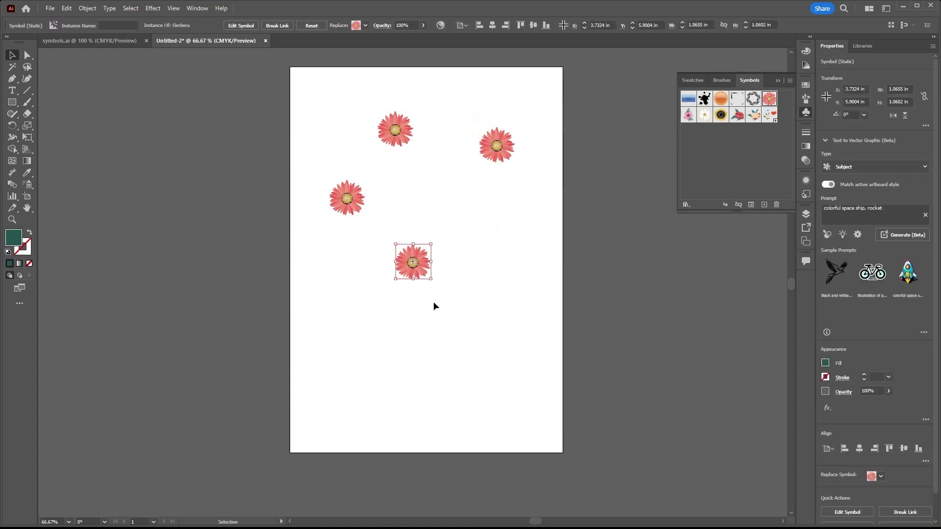
left_click(433, 306)
left_click(410, 269)
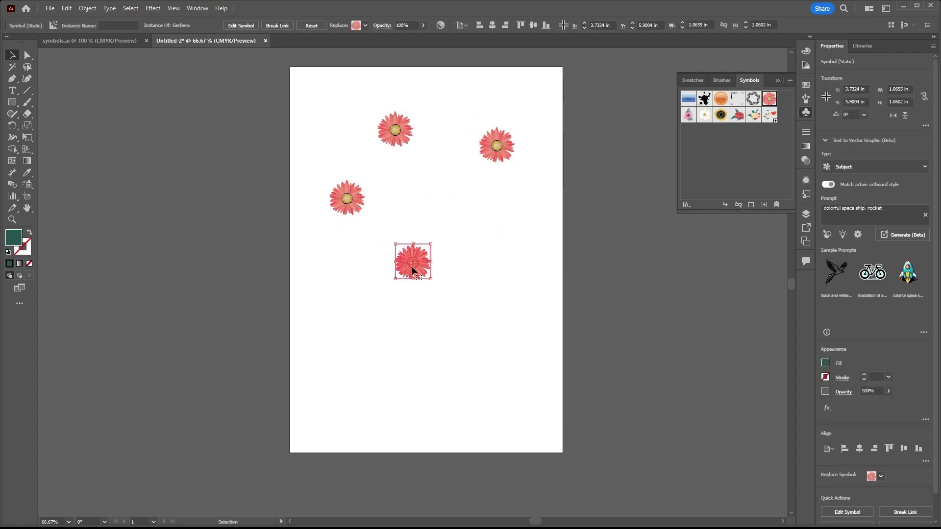
Enter the Gerbera symbol's editing mode, confirm the warning, and drag its flower group toward the Symbols panel
double_click(413, 268)
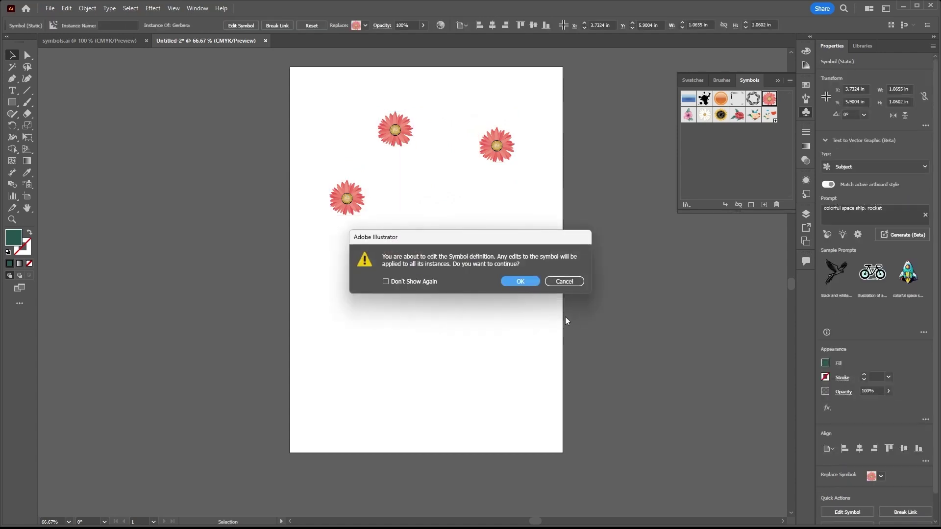
left_click(520, 281)
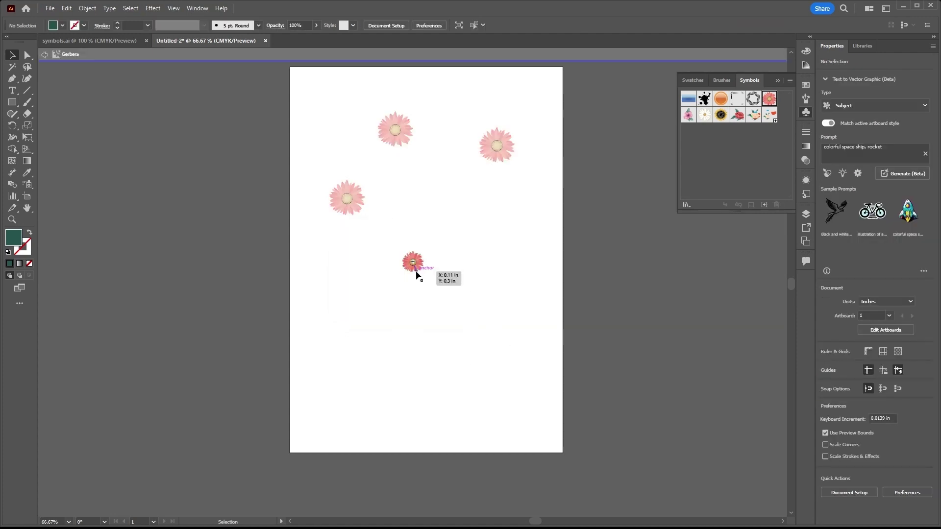
left_click_drag(414, 265, 720, 157)
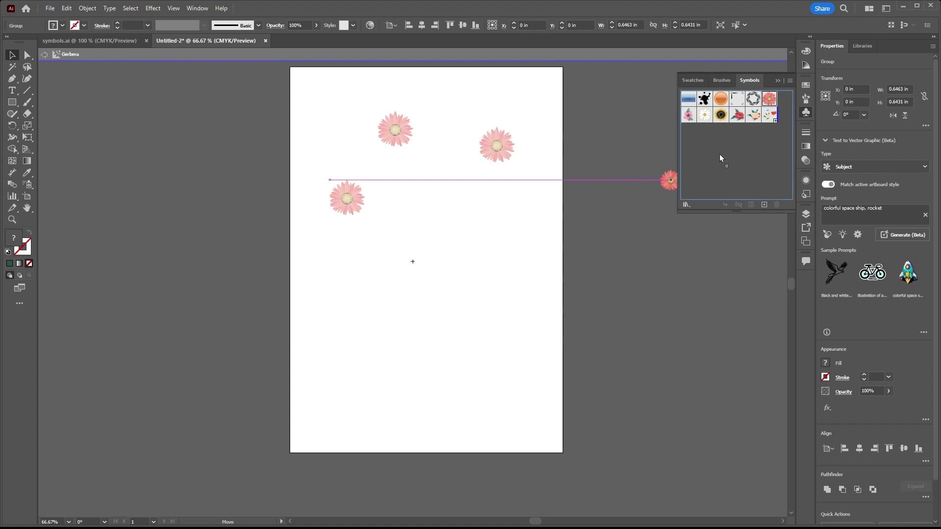
Save the Gerbera group as New Symbol 1, a static symbol with Graphic export type
left_click_drag(719, 153, 718, 154)
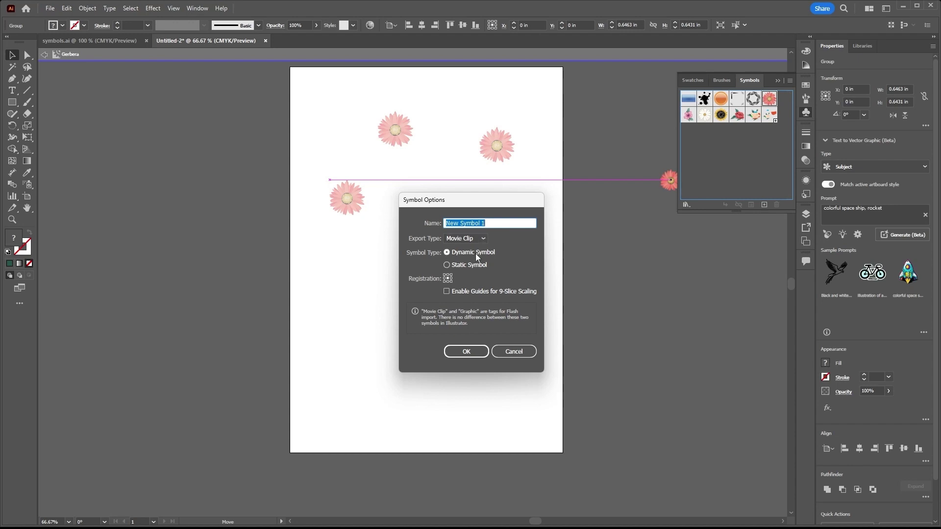
left_click(483, 239)
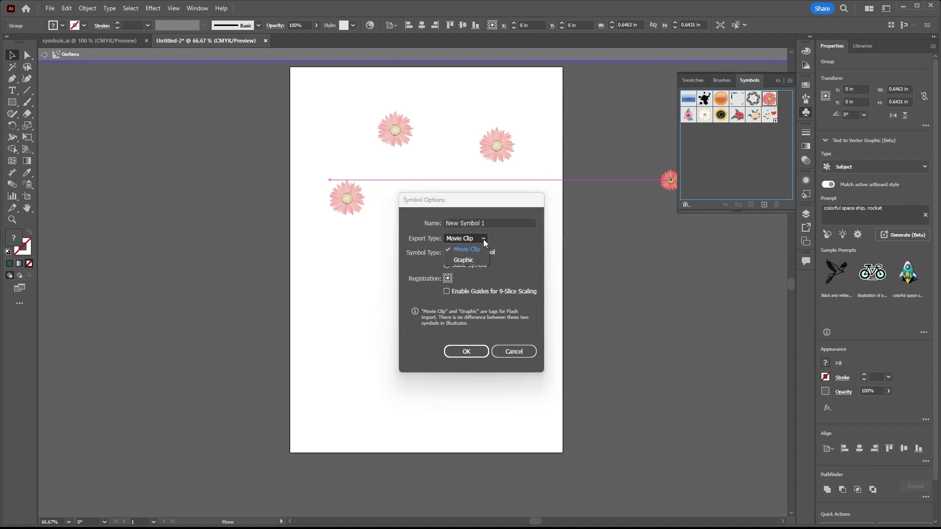
left_click(507, 251)
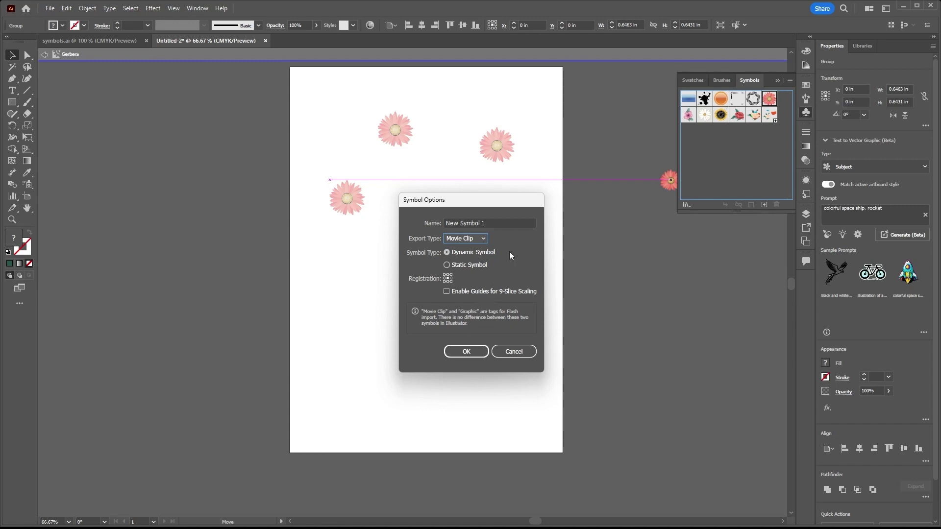
left_click(486, 237)
left_click(465, 262)
left_click(451, 266)
left_click(461, 349)
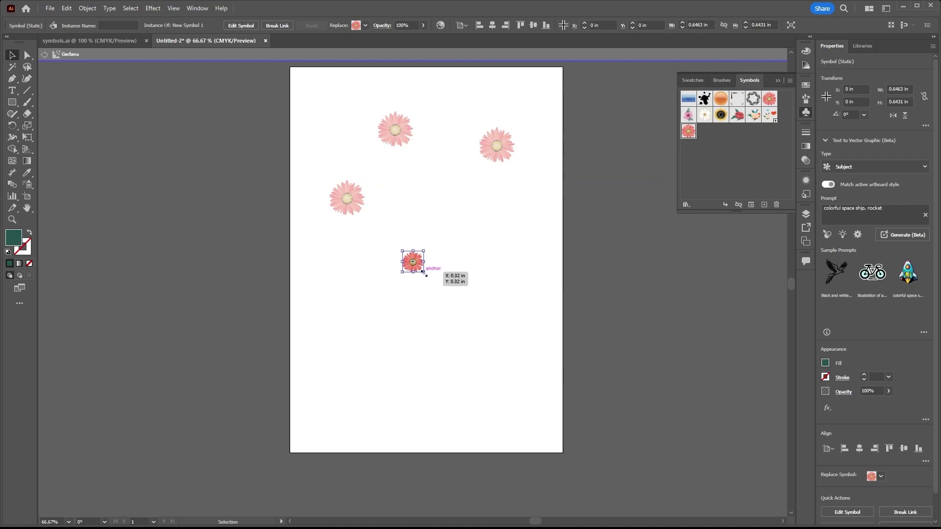
Scale up the flower instance, break its symbol link, and shift one petal up and right
left_click_drag(424, 274, 456, 304)
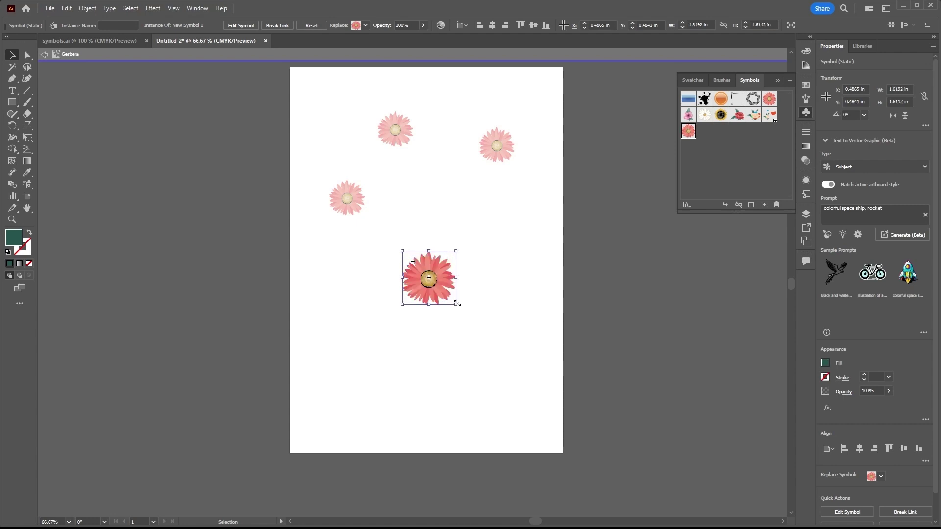
left_click(739, 205)
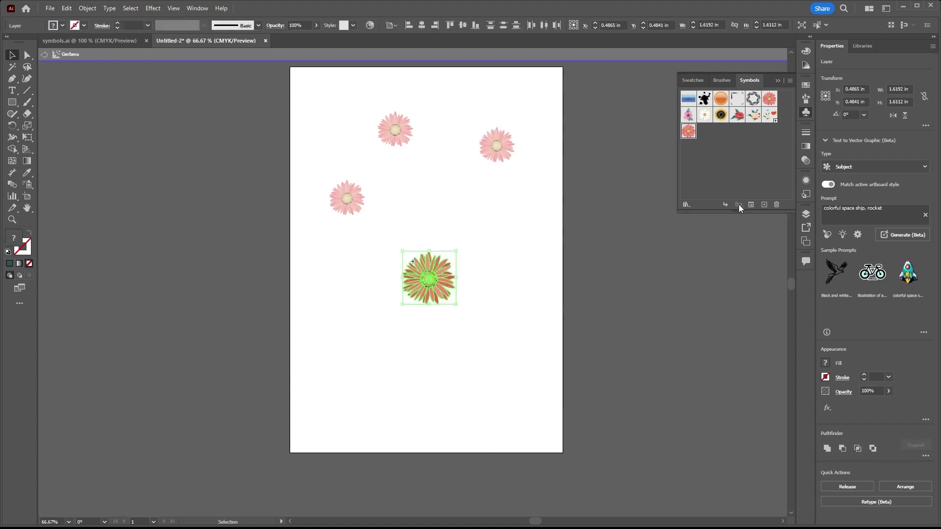
left_click(443, 274)
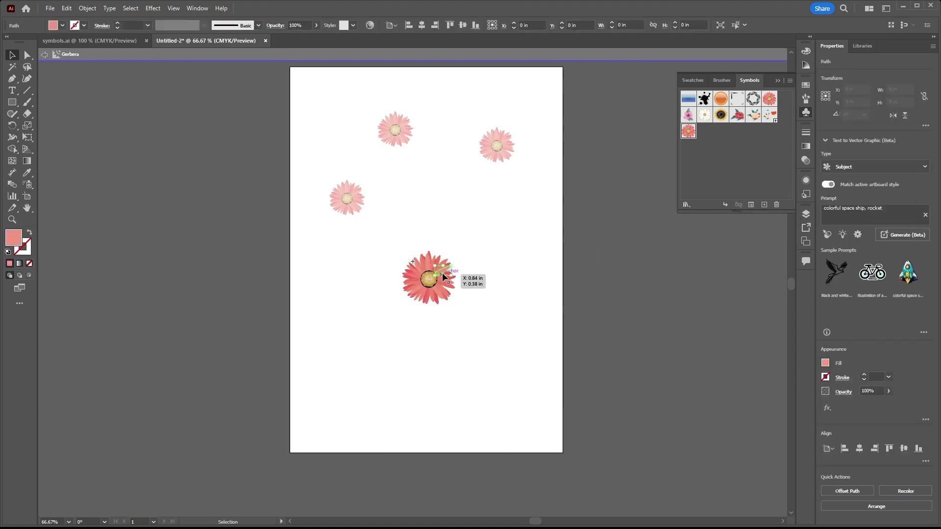
right_click(443, 275)
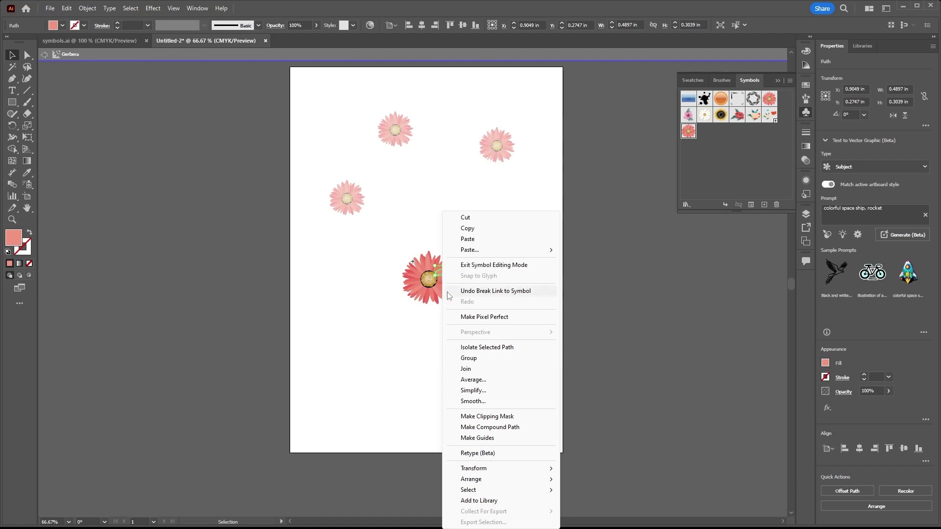
left_click(423, 345)
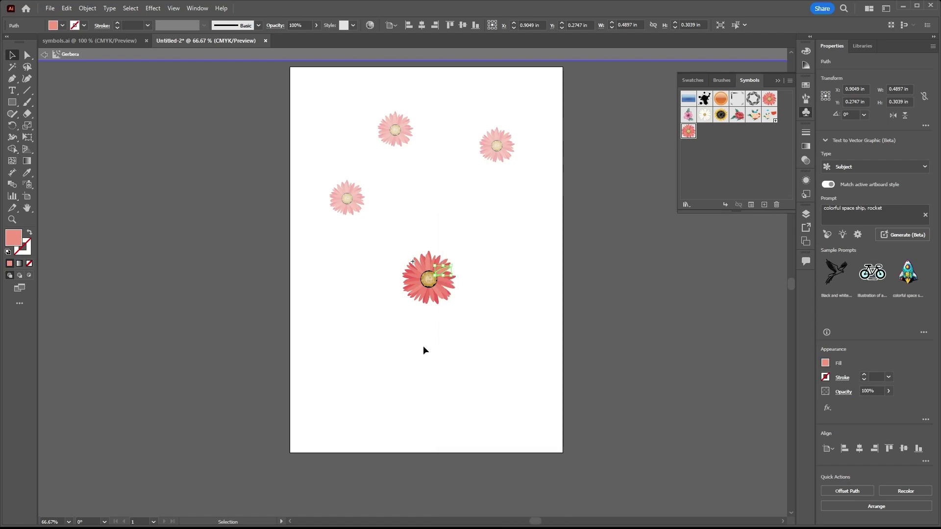
left_click(438, 293)
left_click_drag(439, 292, 443, 275)
scroll(443, 275, "up", 3)
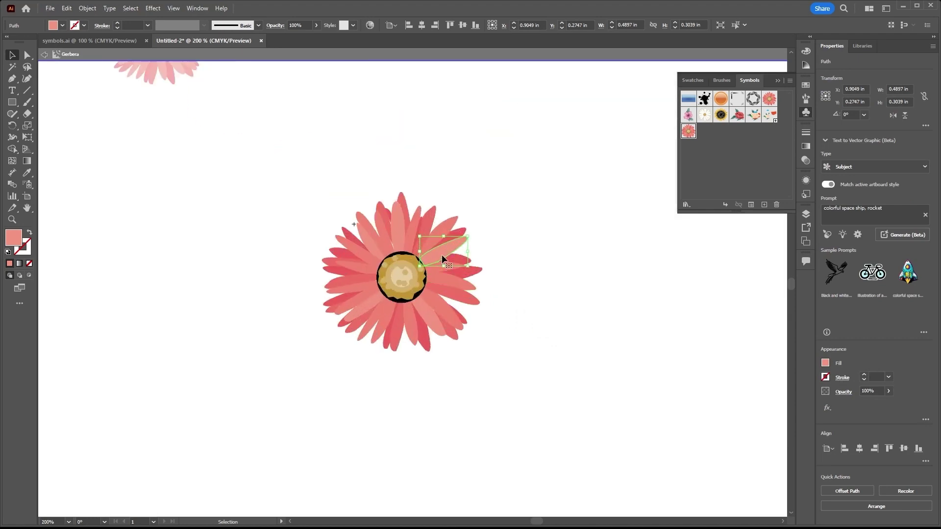
Change the selected petal's fill to a saturated cyan in the Color Picker
double_click(13, 240)
left_click_drag(478, 271, 475, 263)
left_click(445, 216)
left_click(573, 209)
scroll(495, 313, "down", 2, "alt")
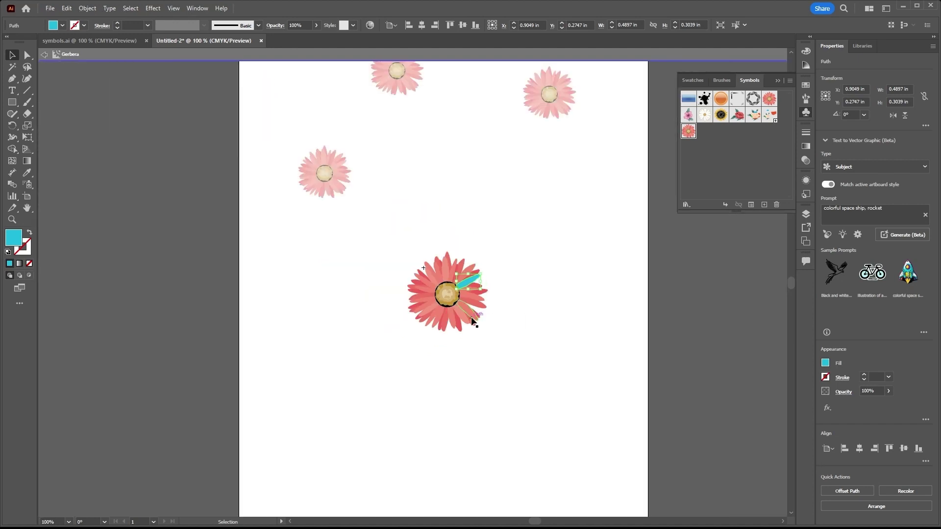
Recolour a lower-left petal bright yellow, then deselect it
left_click(426, 282)
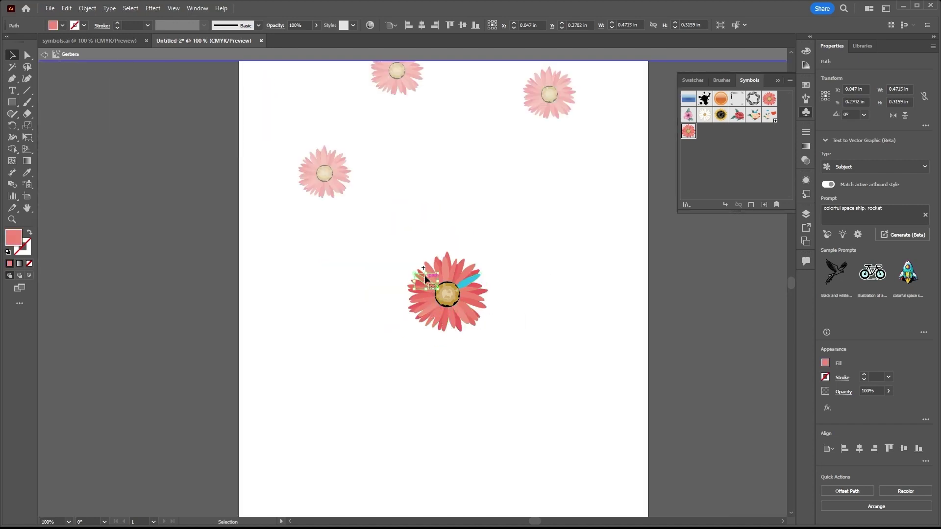
double_click(18, 236)
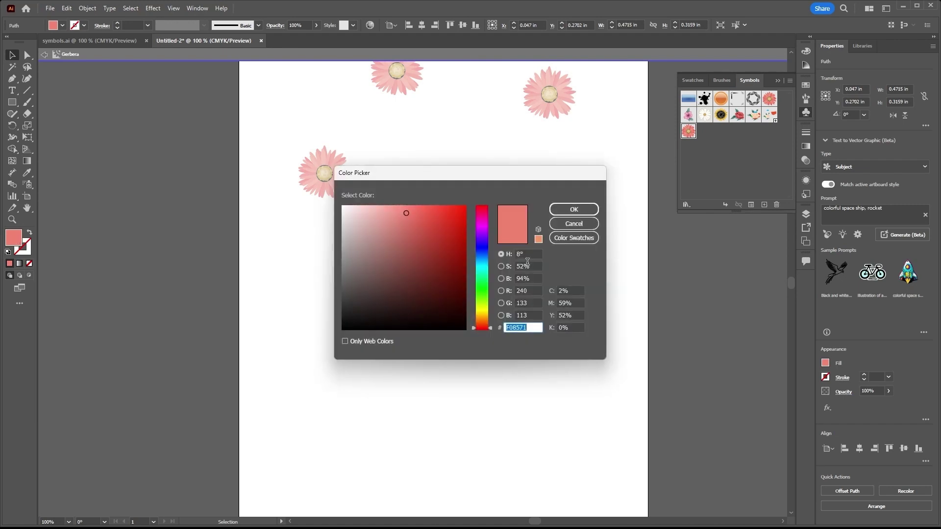
left_click(485, 310)
left_click(450, 215)
left_click(567, 213)
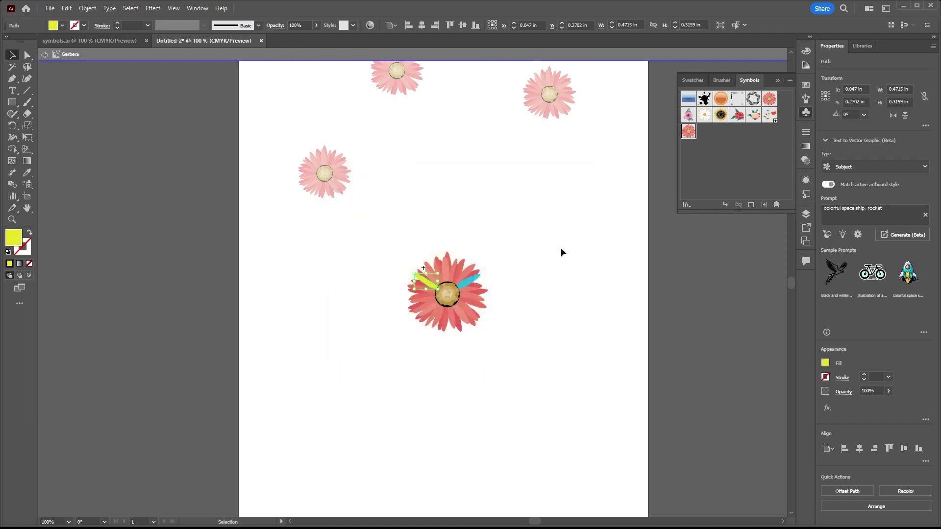
left_click(563, 254)
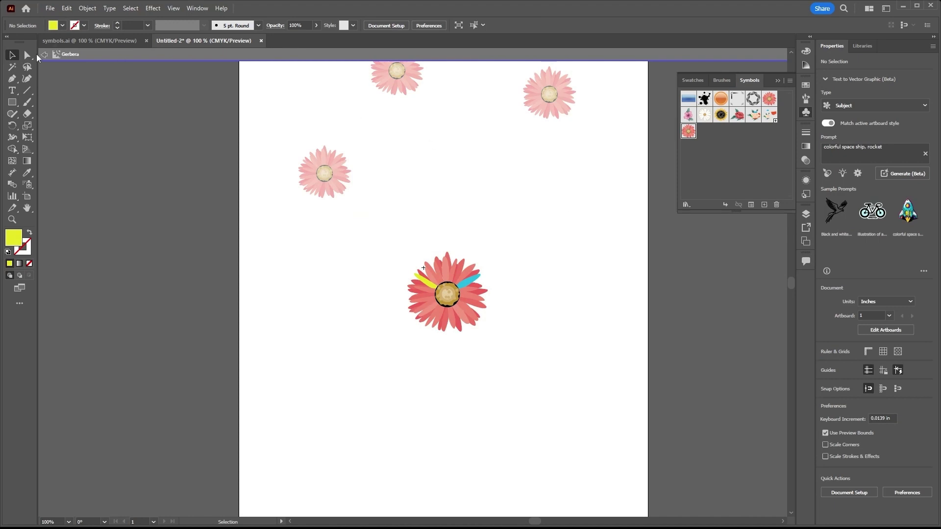
Exit symbol editing so every Gerbera shows the recoloured petals, and pan to view them
double_click(369, 246)
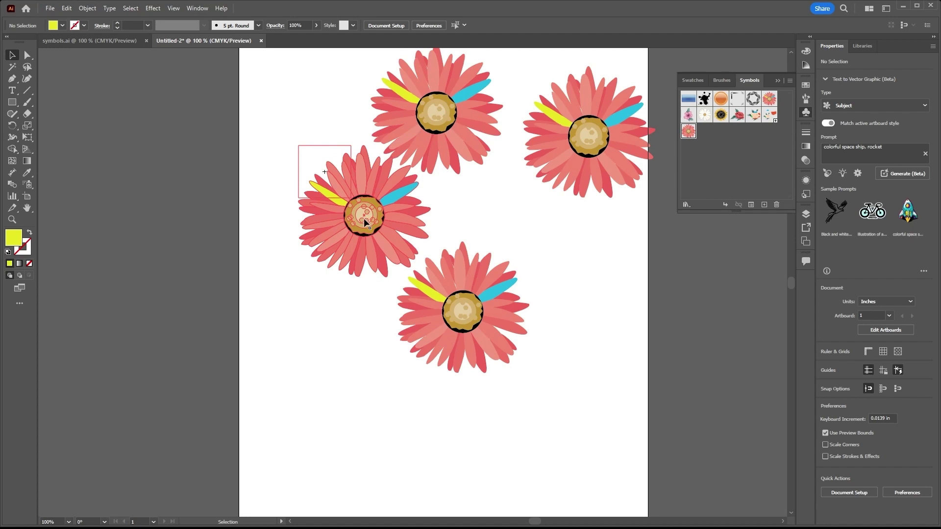
left_click_drag(363, 218, 499, 222)
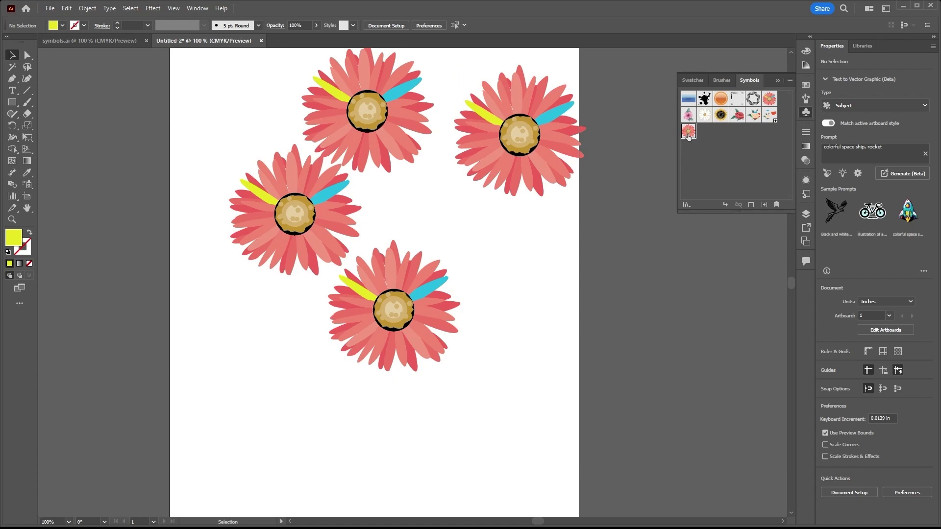
left_click_drag(689, 137, 440, 114)
scroll(424, 184, "down", 1)
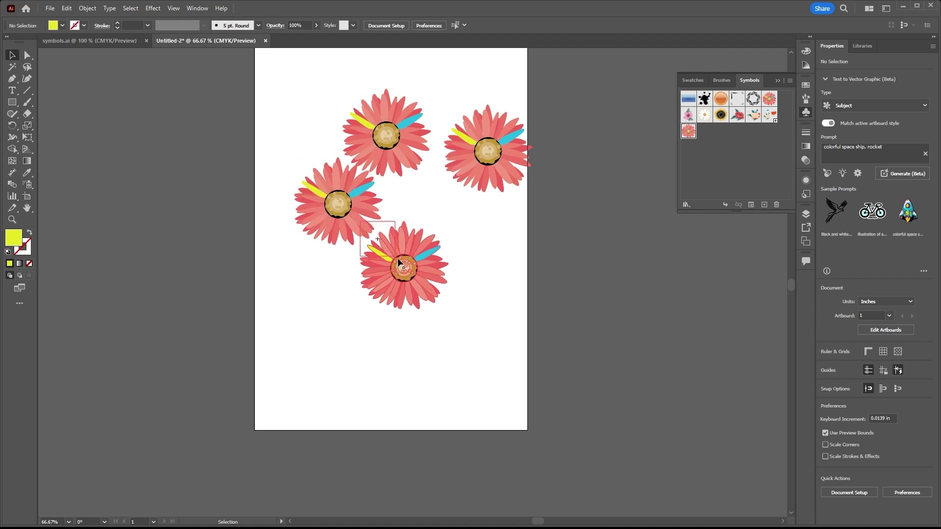
Nudge the bottom flower up-right, then marquee-select all four flowers and delete them
left_click_drag(406, 263, 437, 236)
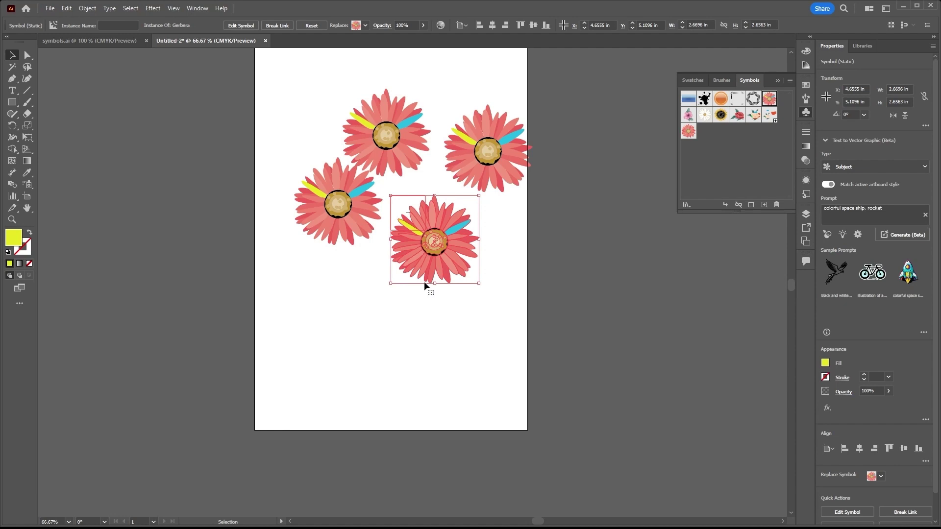
scroll(423, 281, "down", 2)
scroll(438, 252, "up", 1)
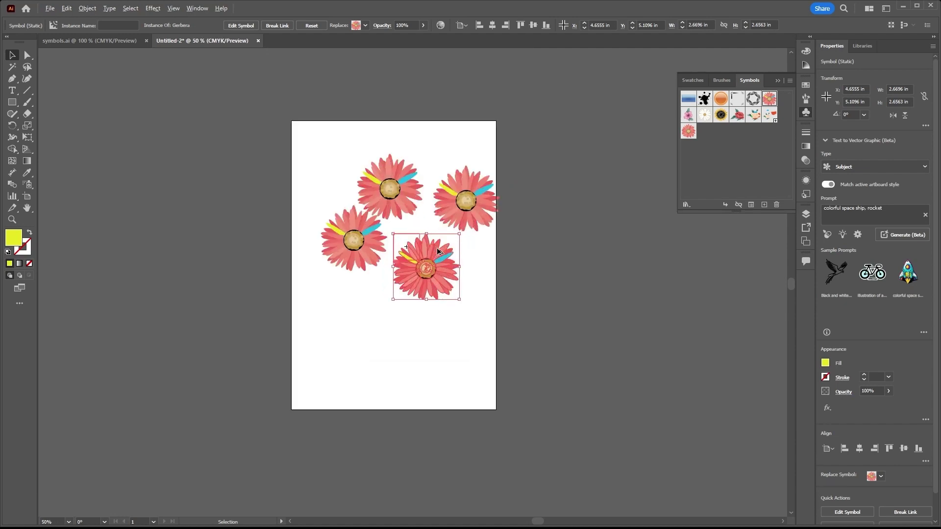
left_click_drag(329, 167, 481, 328)
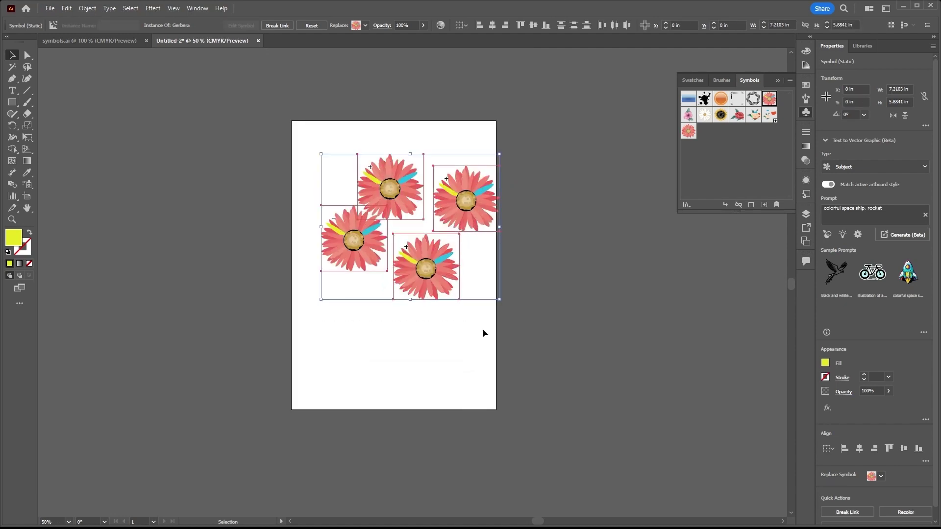
key("Delete")
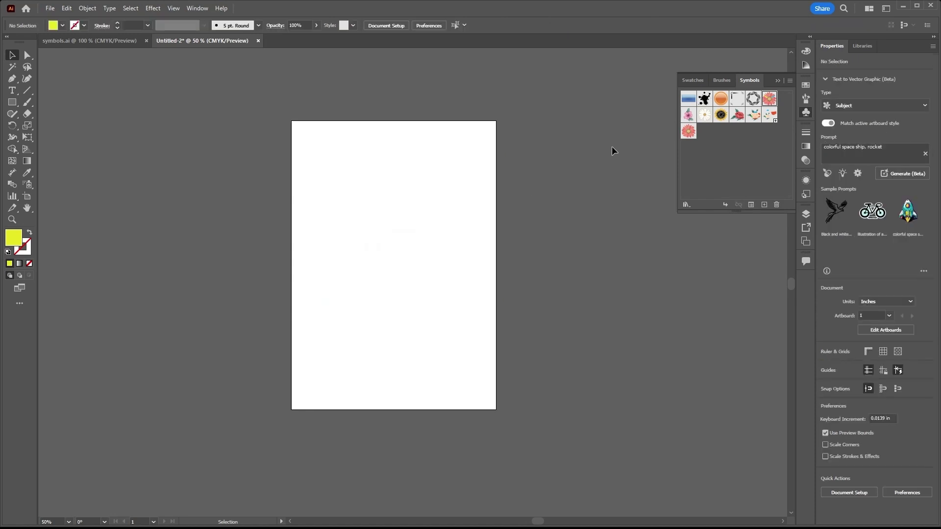
Open and enlarge the Artistic Textures symbol library, then close it
left_click(686, 205)
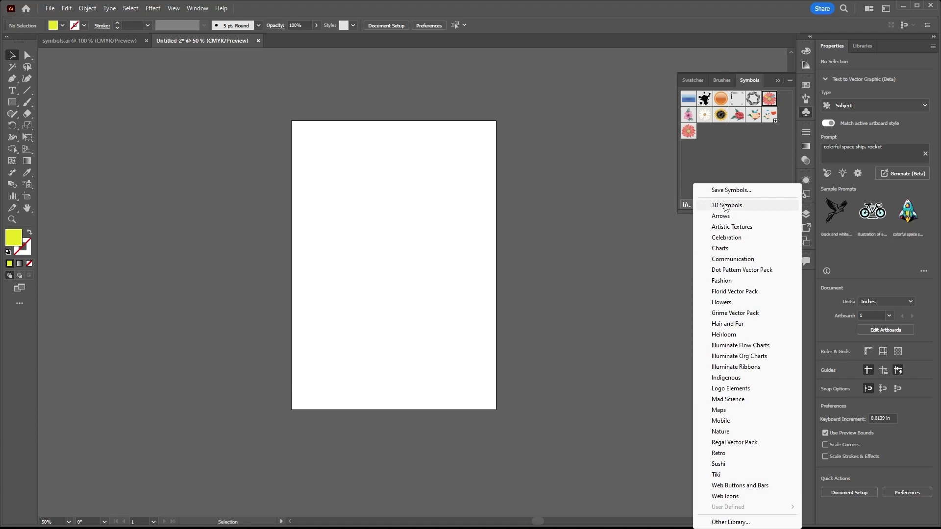
left_click(733, 231)
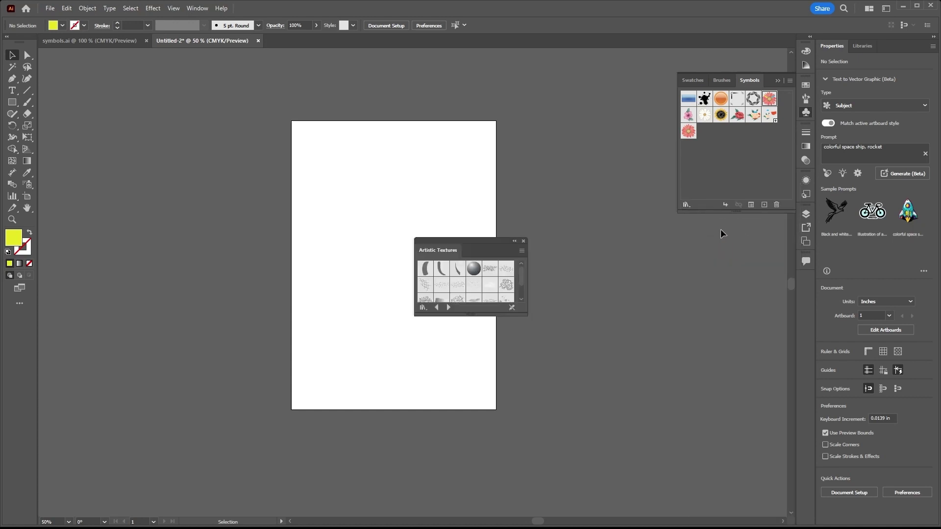
left_click_drag(527, 315, 637, 405)
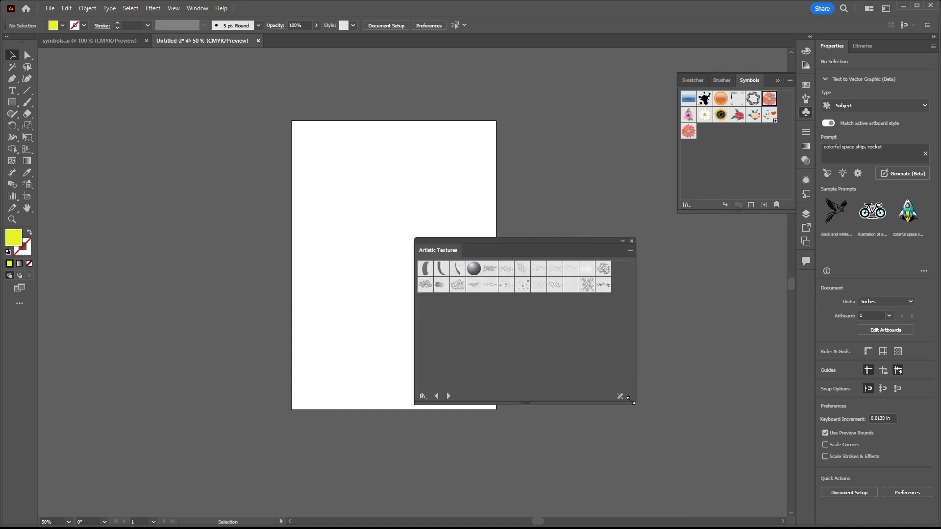
left_click(632, 241)
Open the Celebration symbol library and place its Cake symbol on the artboard
left_click(686, 204)
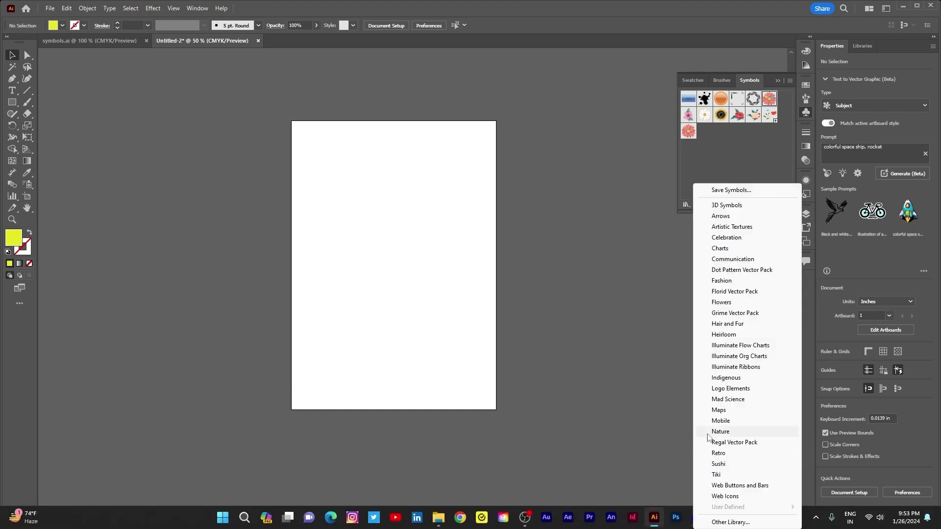
left_click(730, 237)
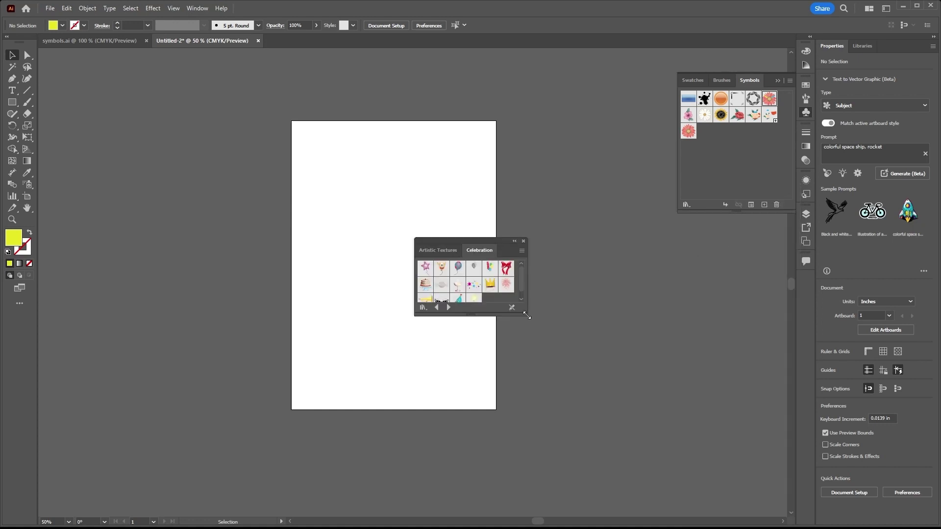
left_click_drag(527, 315, 612, 407)
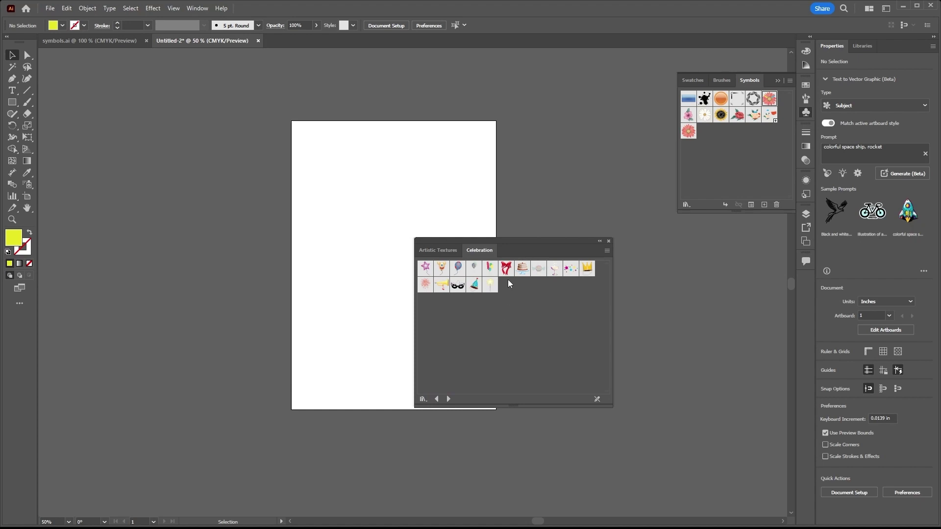
left_click_drag(522, 271, 373, 214)
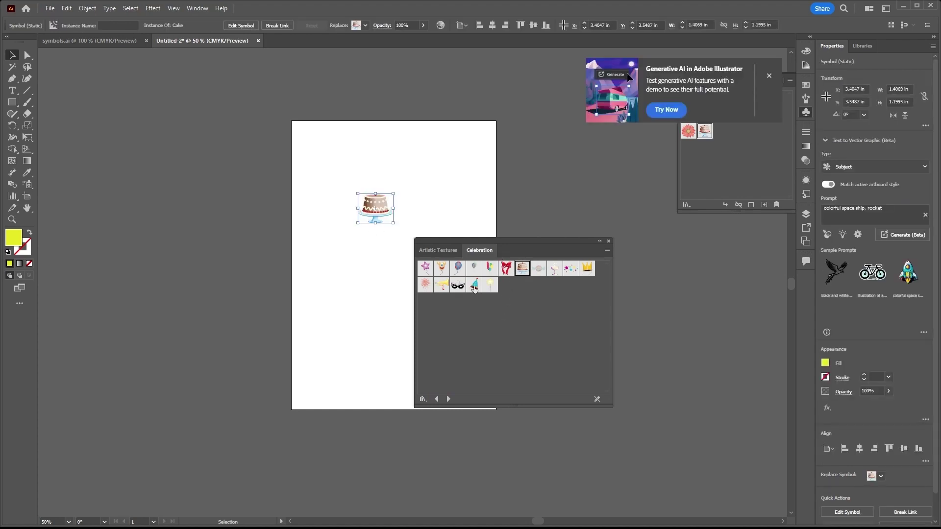
Place the Party Hat, Crown and Mask symbols from the Celebration library, then close it
left_click(474, 284)
left_click_drag(447, 232, 430, 201)
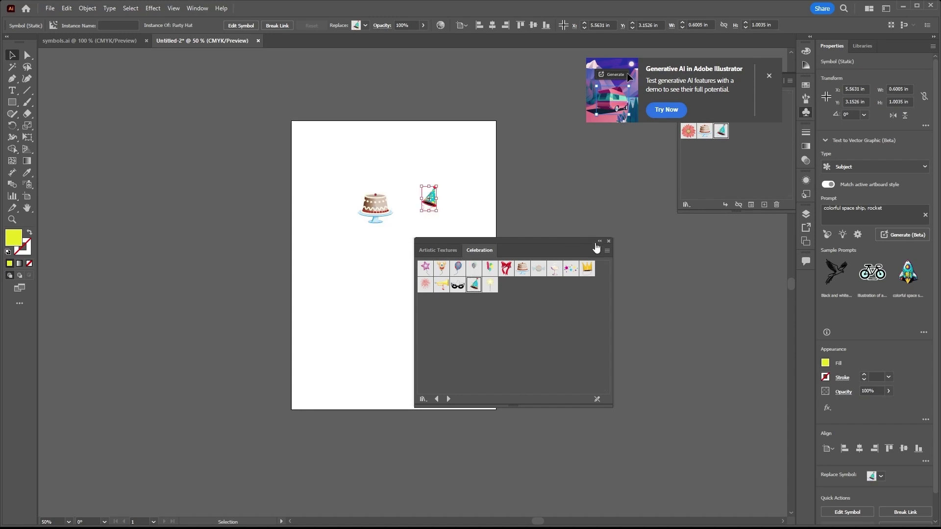
left_click_drag(587, 269, 365, 268)
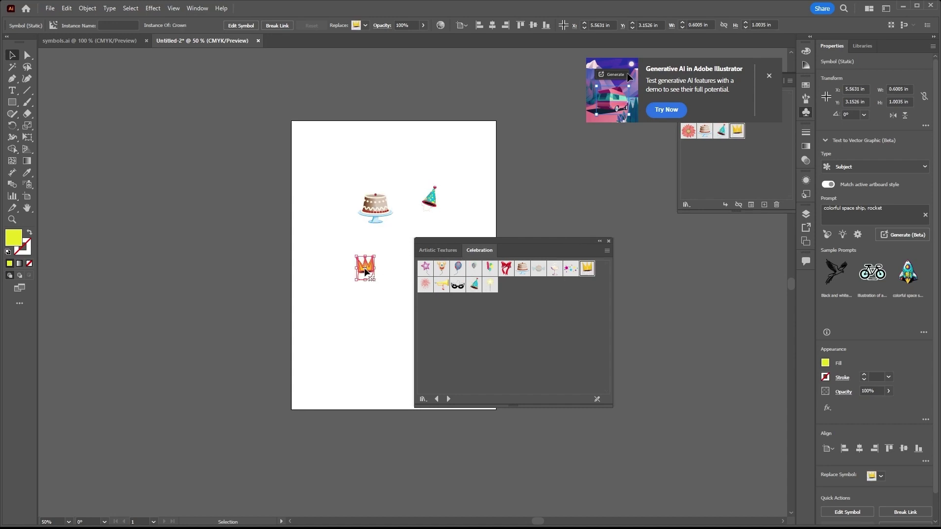
left_click_drag(457, 284, 333, 225)
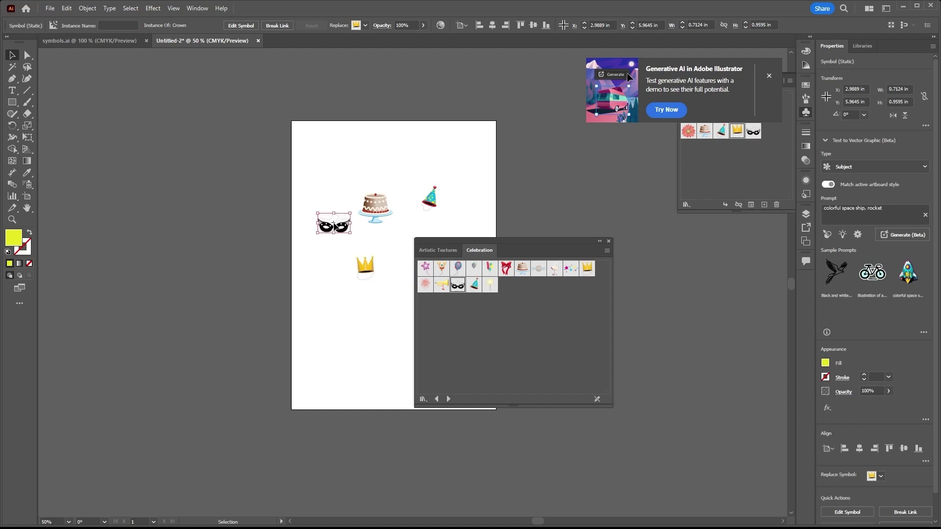
left_click(609, 241)
Scale all four celebration symbols up together and spread them across the artboard
left_click_drag(302, 162, 456, 324)
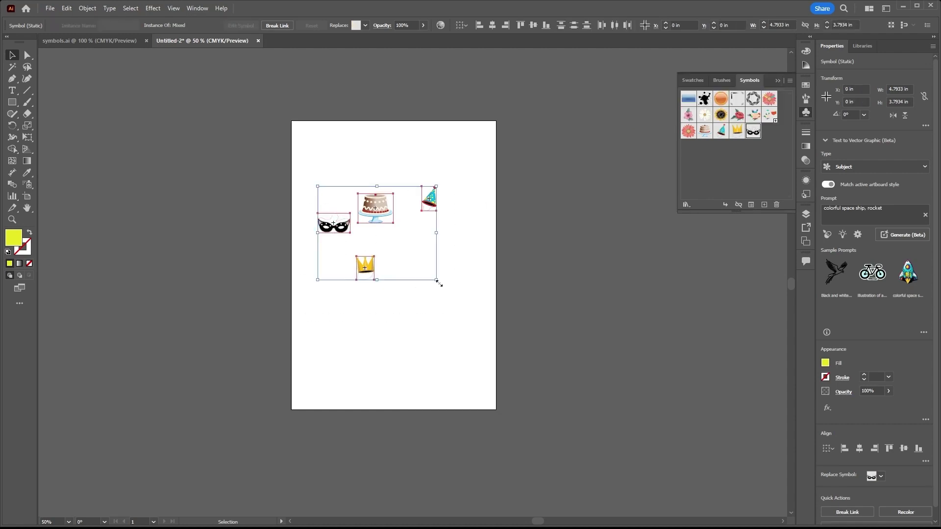
left_click_drag(439, 283, 549, 343)
left_click(560, 302)
left_click_drag(428, 228, 398, 194)
left_click_drag(368, 266, 327, 249)
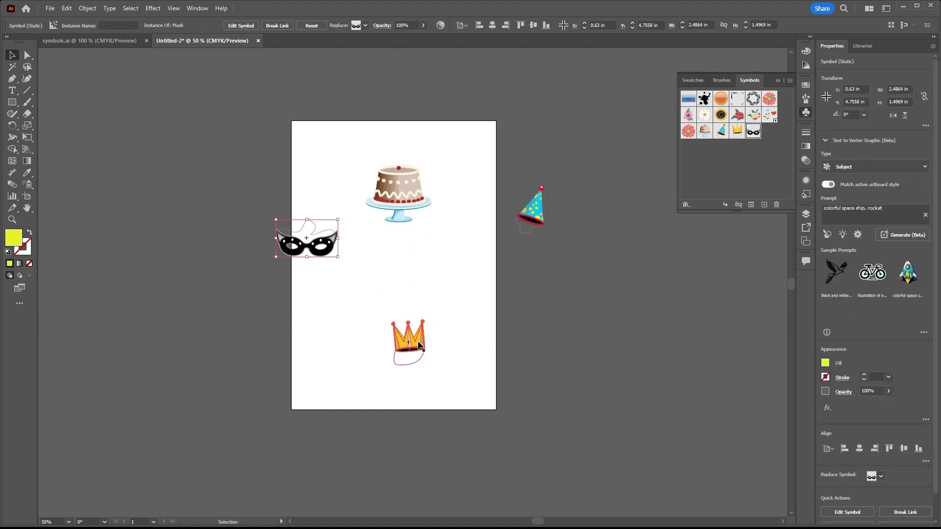
left_click_drag(409, 343, 334, 316)
left_click_drag(524, 228, 403, 287)
left_click(459, 216)
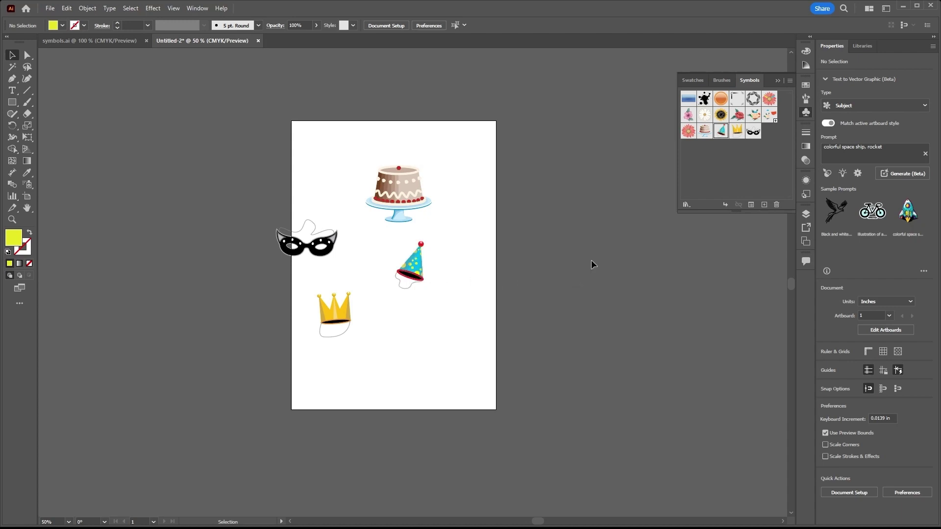
Glance at symbols.ai, then return to Untitled-2 and select all four symbols
left_click(116, 42)
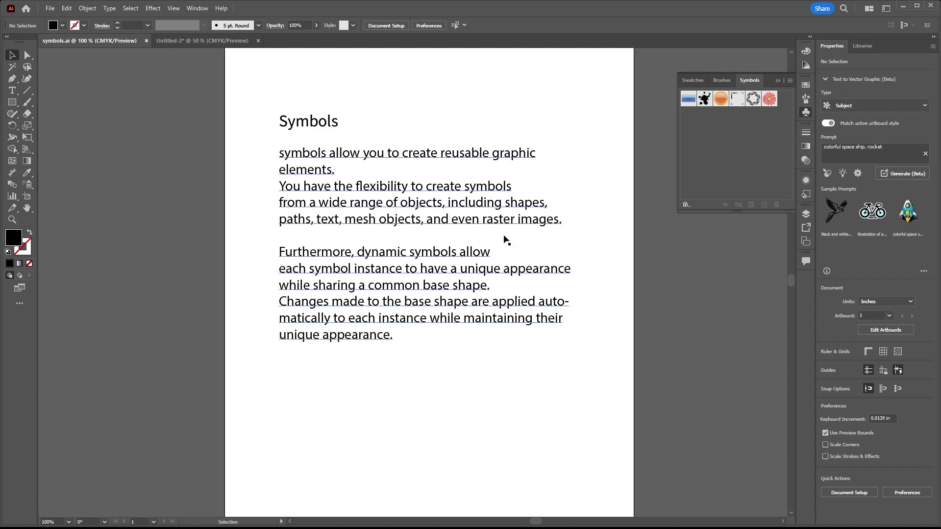
left_click(181, 43)
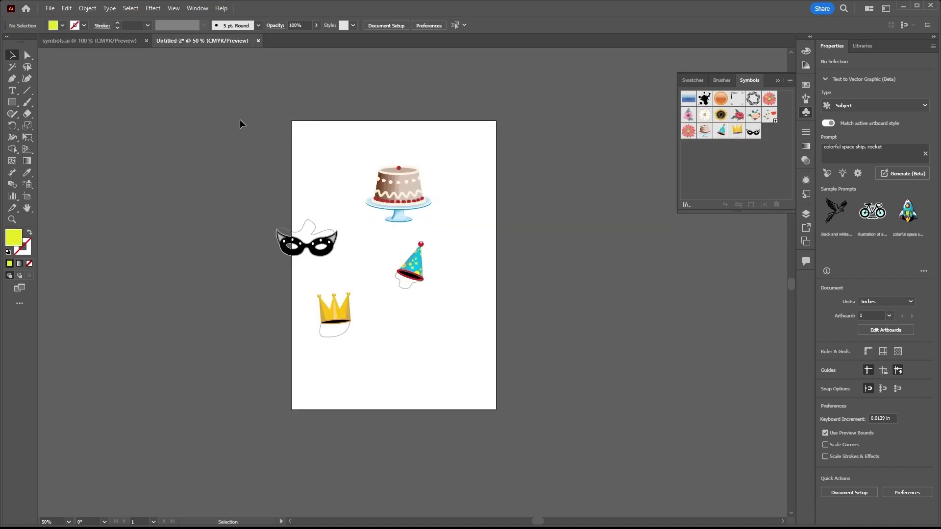
left_click_drag(240, 120, 449, 375)
left_click(685, 205)
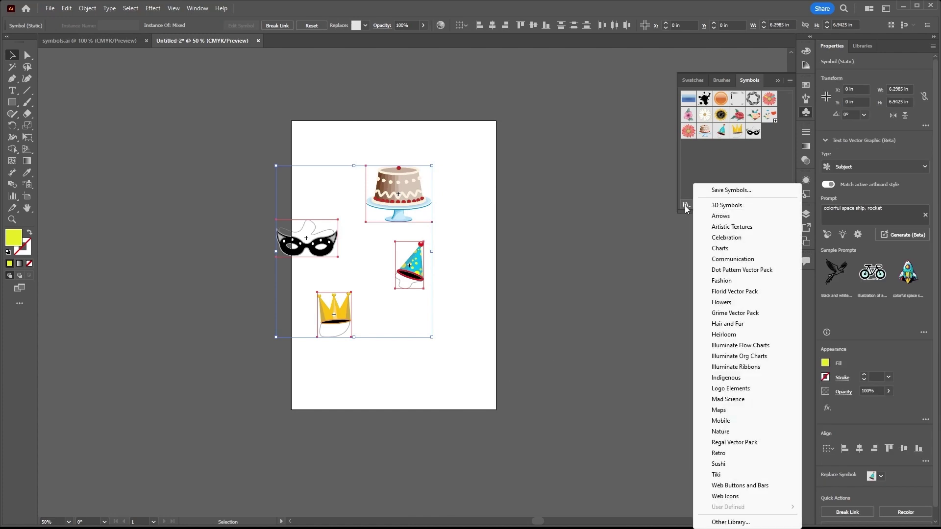
Add the Fish 1 symbol from the Nature library and place it on the artboard
left_click(720, 431)
left_click_drag(522, 311, 593, 403)
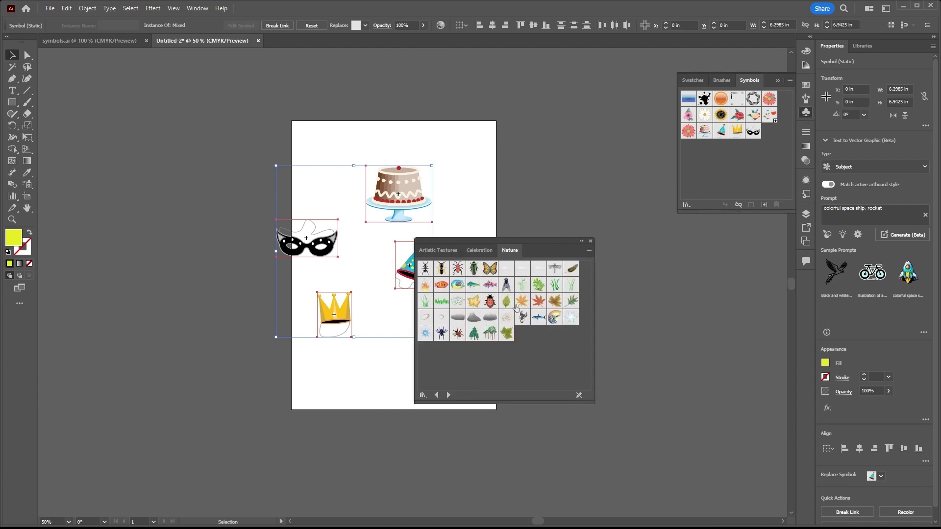
left_click(444, 287)
left_click(590, 243)
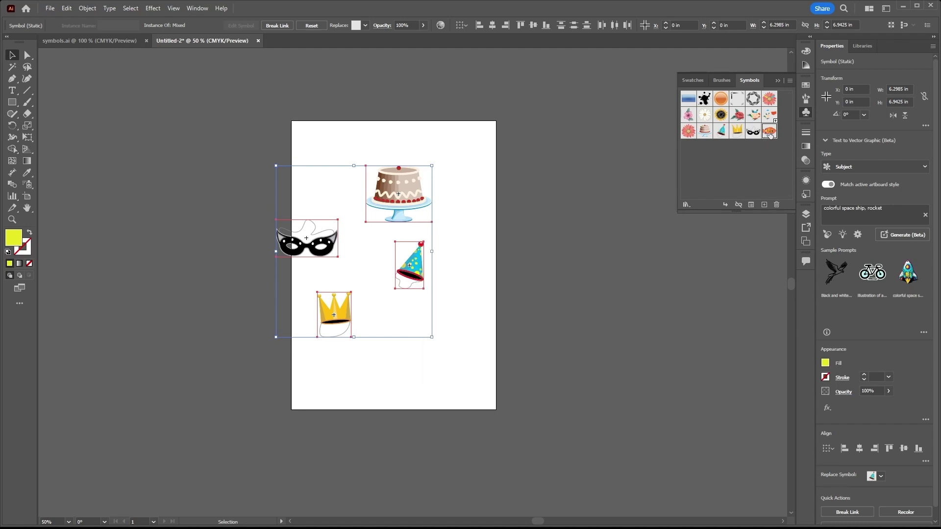
left_click_drag(769, 131, 338, 158)
Enlarge the party hat, mask and crown symbols individually by their corner handles
left_click(409, 267)
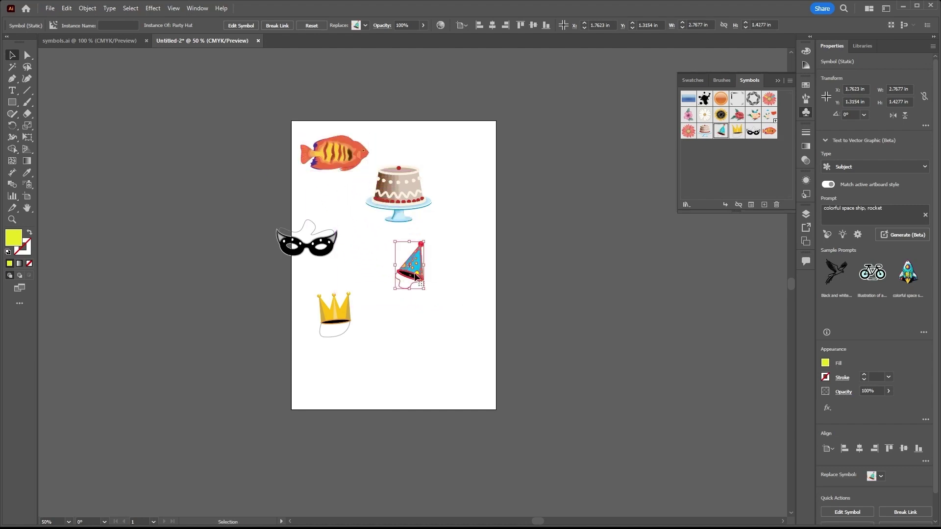
left_click_drag(425, 292, 448, 328)
left_click(321, 254)
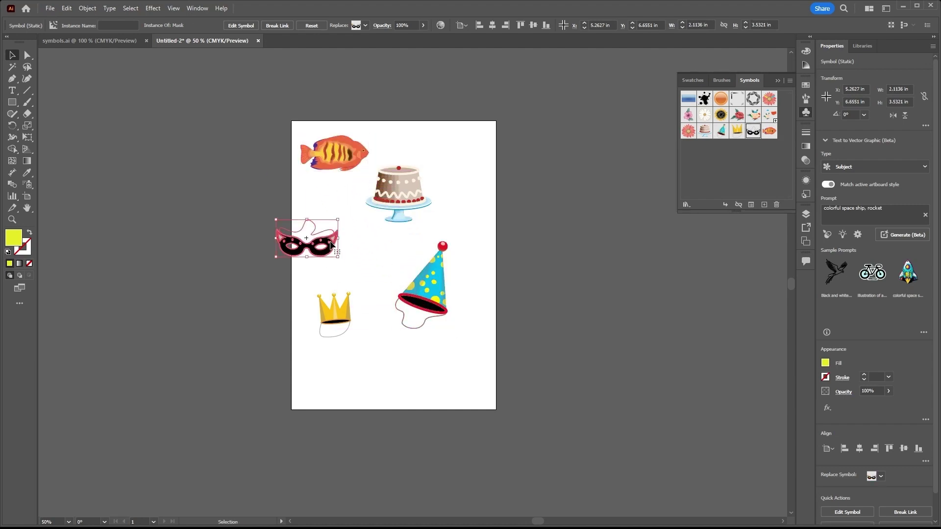
left_click_drag(338, 219, 360, 207)
left_click(341, 304)
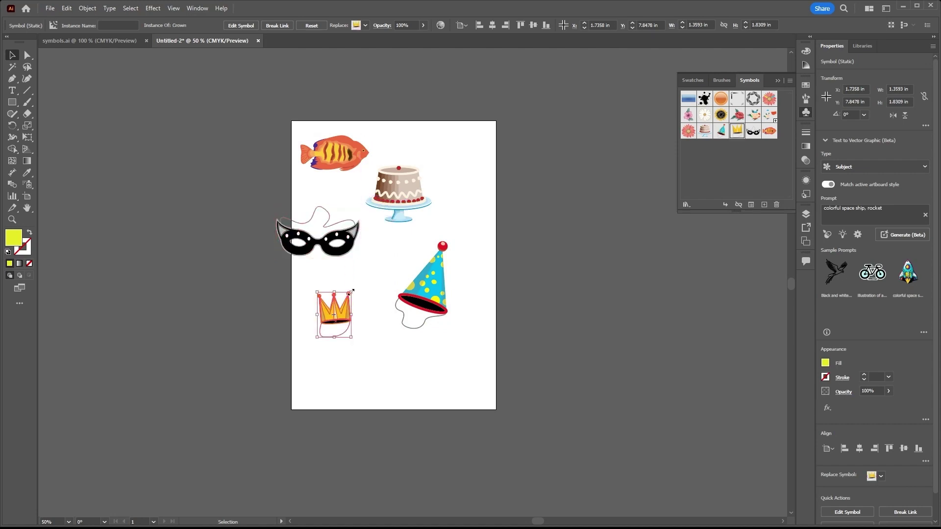
left_click_drag(350, 292, 381, 265)
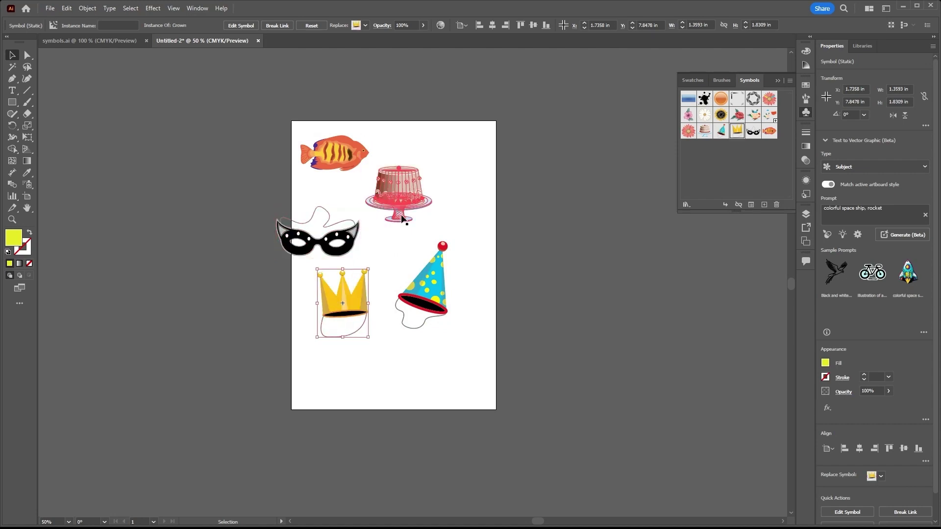
left_click(686, 205)
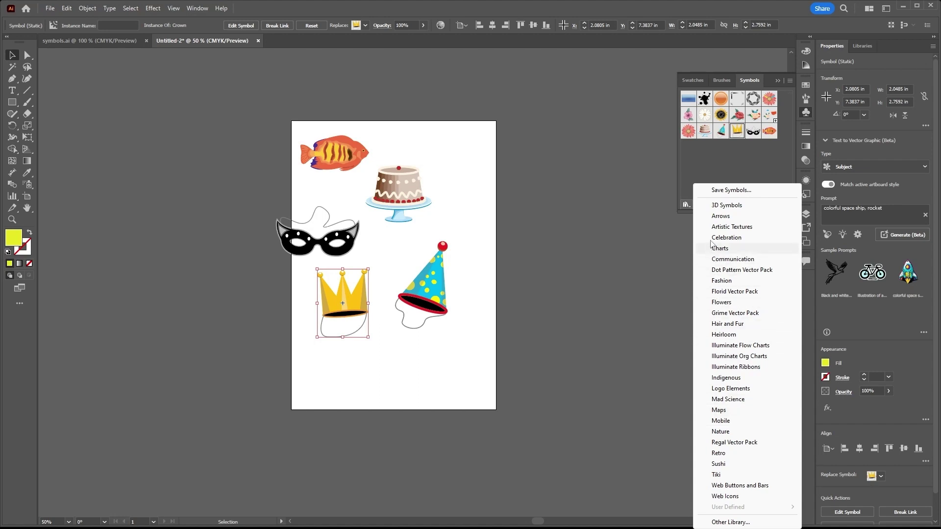
left_click(698, 163)
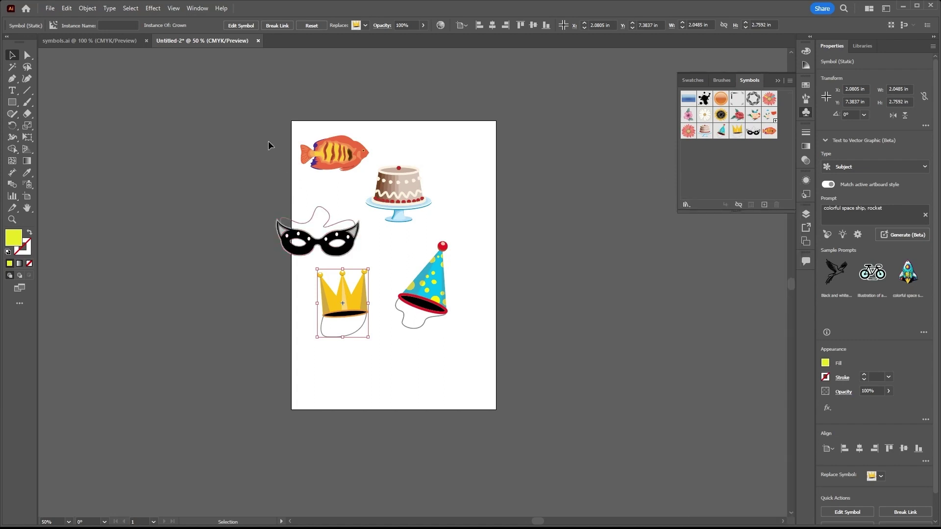
Move all six symbols off the artboard to the left
left_click_drag(258, 117, 462, 343)
left_click_drag(430, 298, 237, 262)
left_click(237, 384)
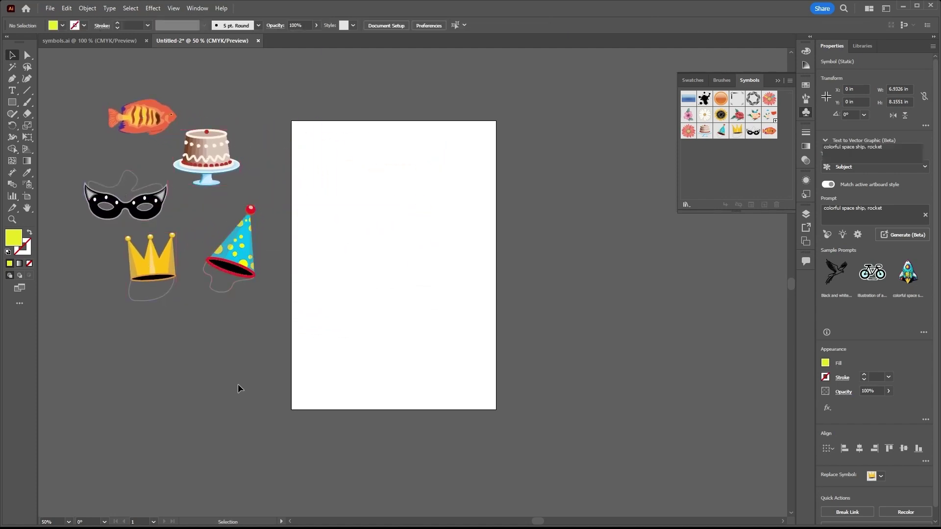
Choose the Pen tool with no fill and a near-black stroke
left_click(14, 82)
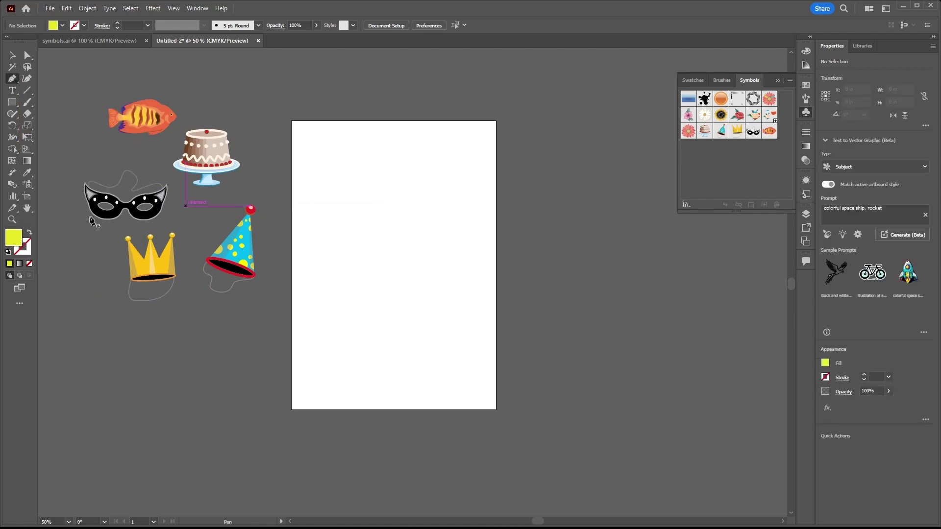
left_click(30, 235)
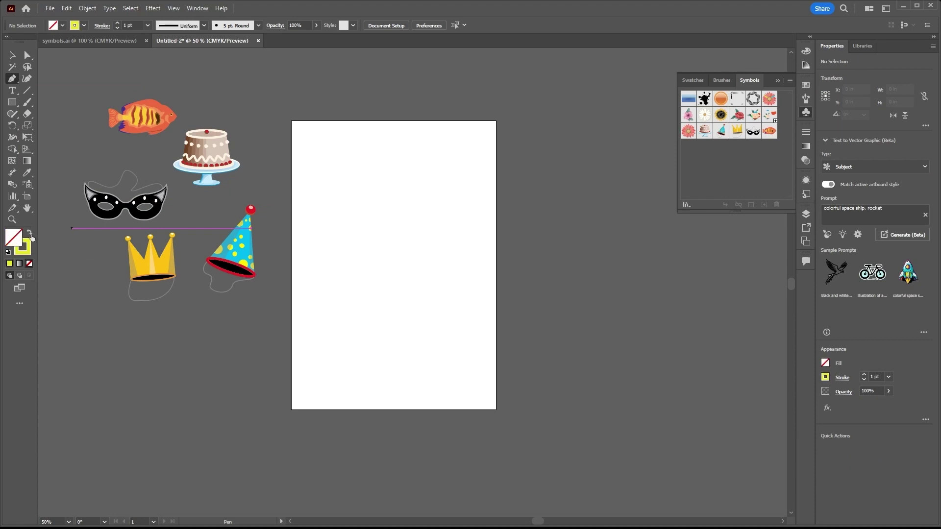
left_click(31, 249)
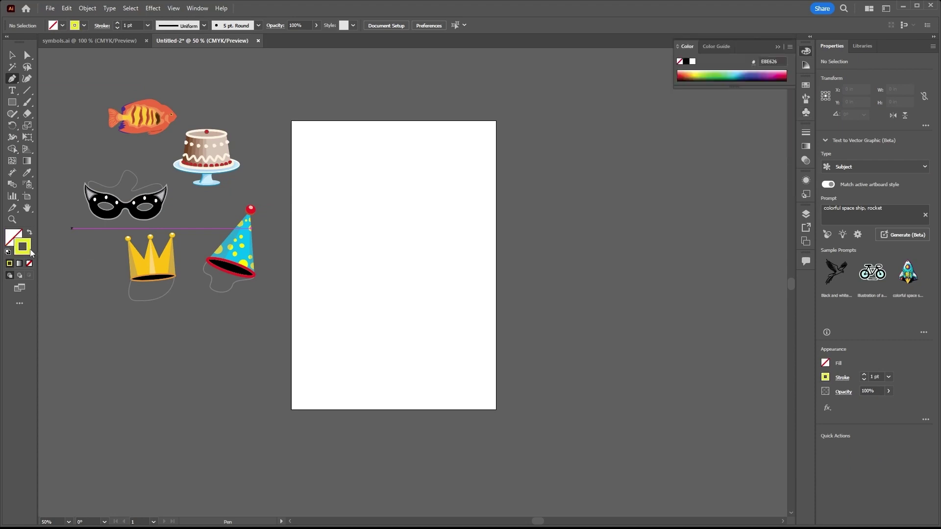
double_click(31, 249)
left_click_drag(364, 315, 342, 325)
left_click(570, 213)
Draw a teardrop path near the upper left and adjust its bottom curve to be symmetrical
left_click(360, 157)
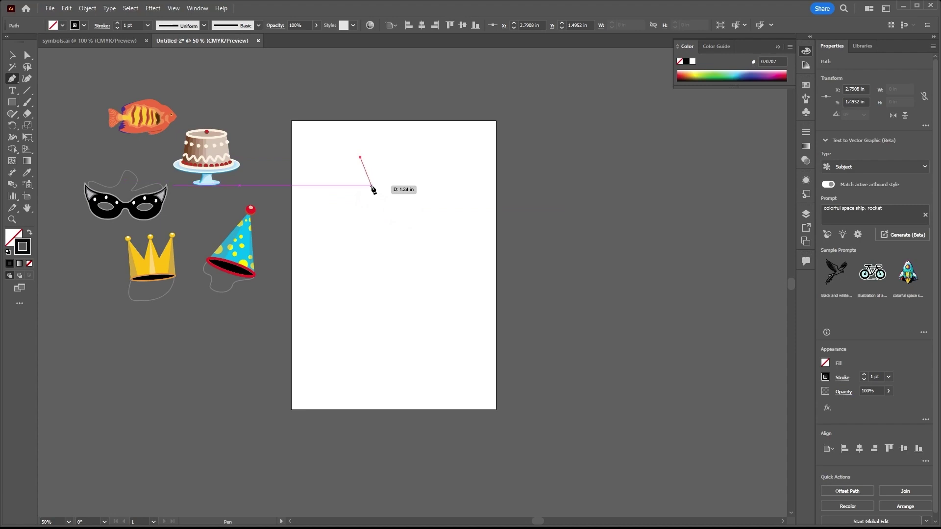
left_click(350, 215)
left_click_drag(349, 215, 374, 227)
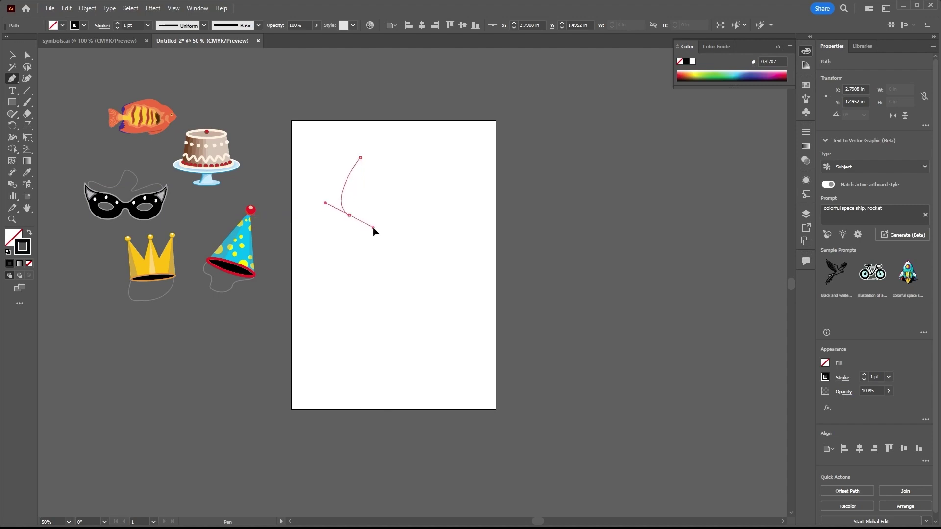
left_click(361, 157)
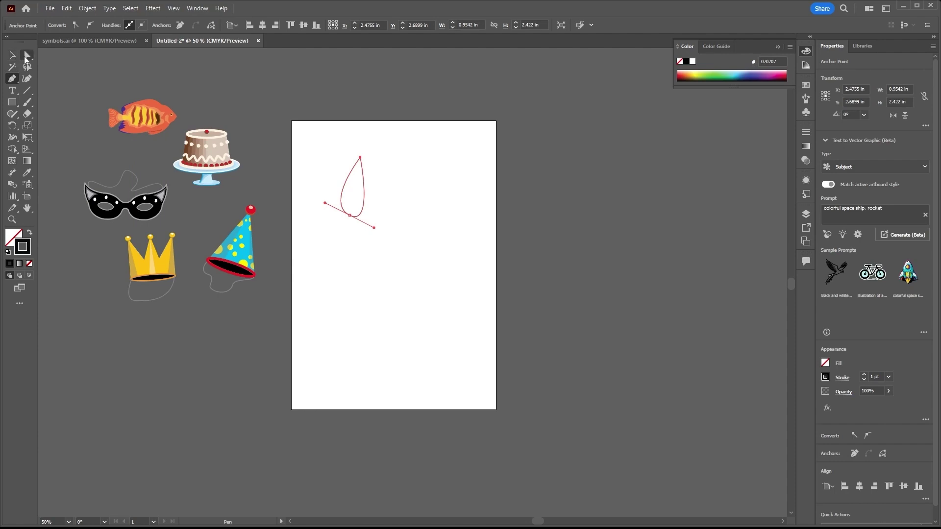
left_click(24, 56)
left_click_drag(374, 227, 369, 211)
left_click(13, 55)
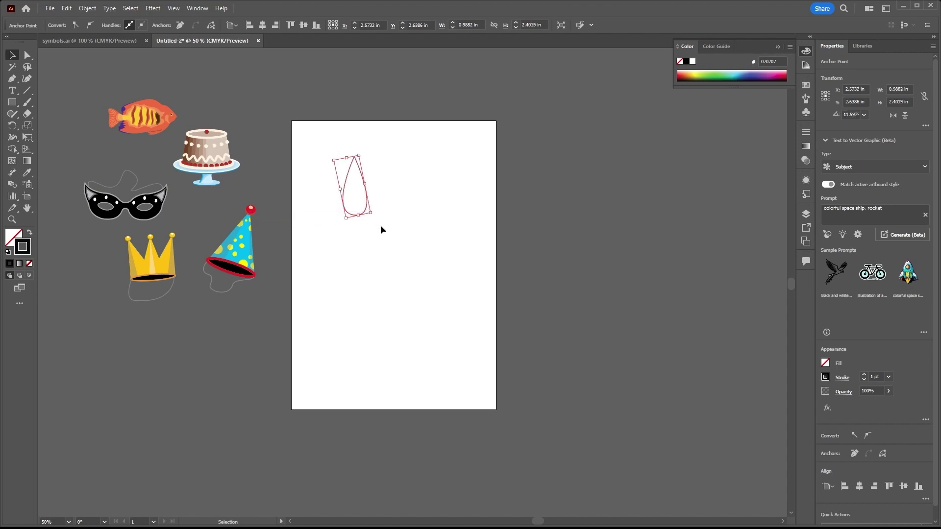
left_click(27, 55)
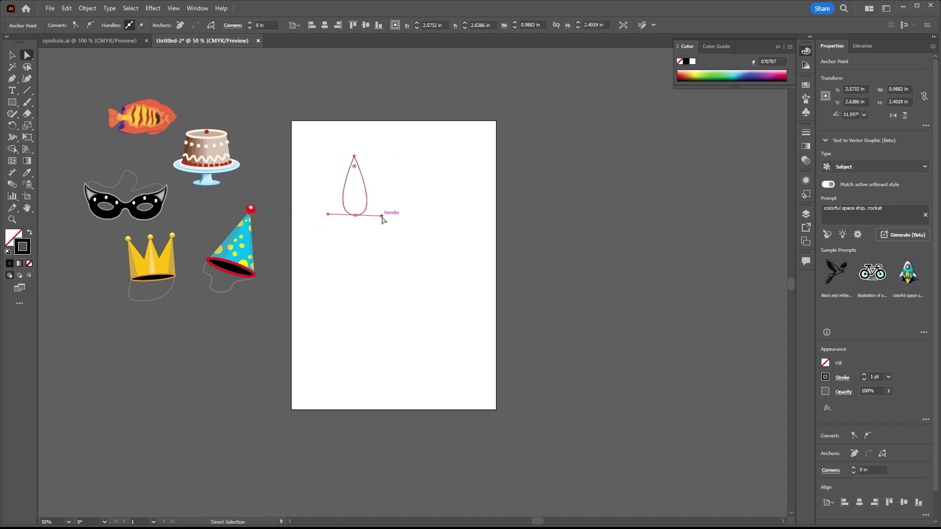
left_click_drag(382, 216, 381, 213)
left_click(370, 286)
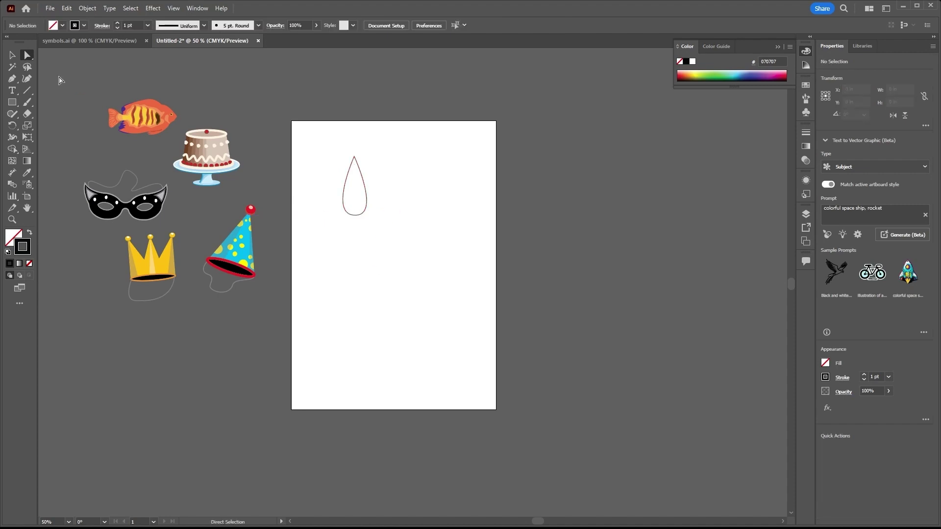
Give the teardrop a light green fill with no stroke and move it toward the artboard centre
left_click(12, 55)
left_click(367, 194)
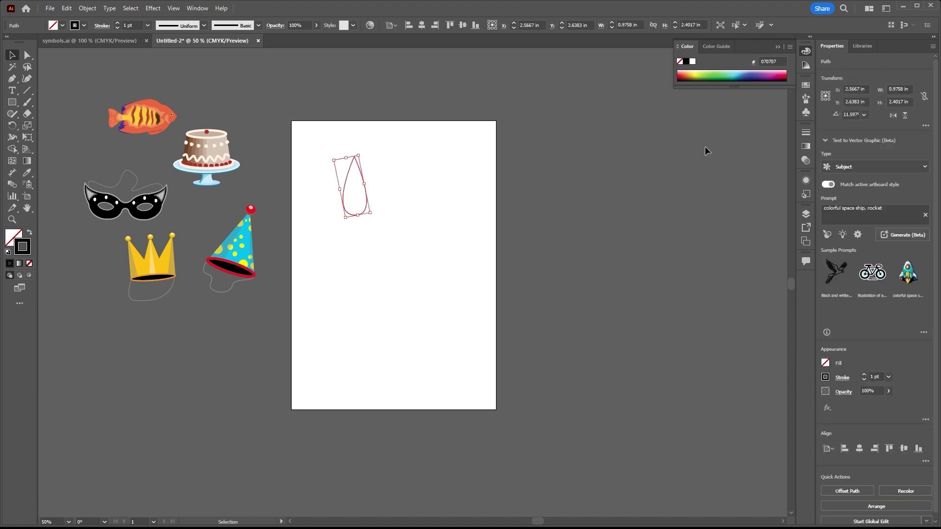
left_click(726, 78)
left_click(727, 76)
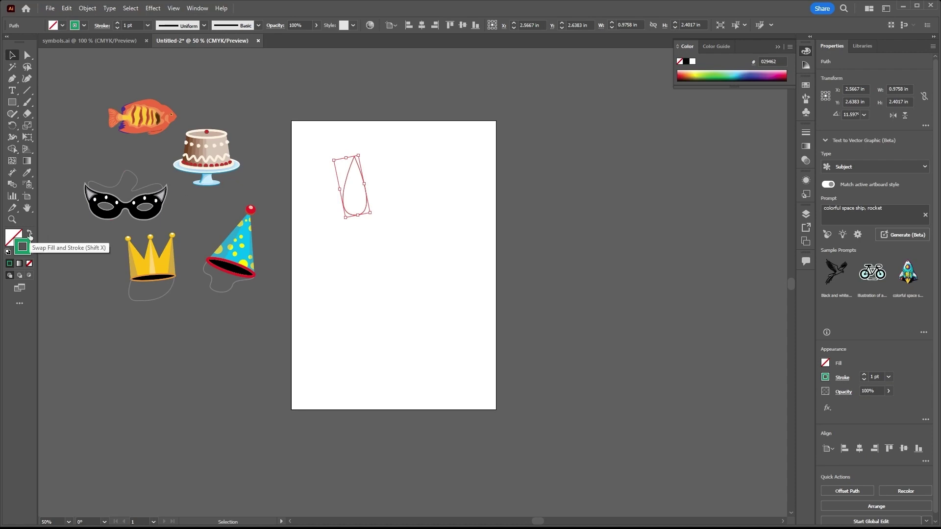
left_click(29, 233)
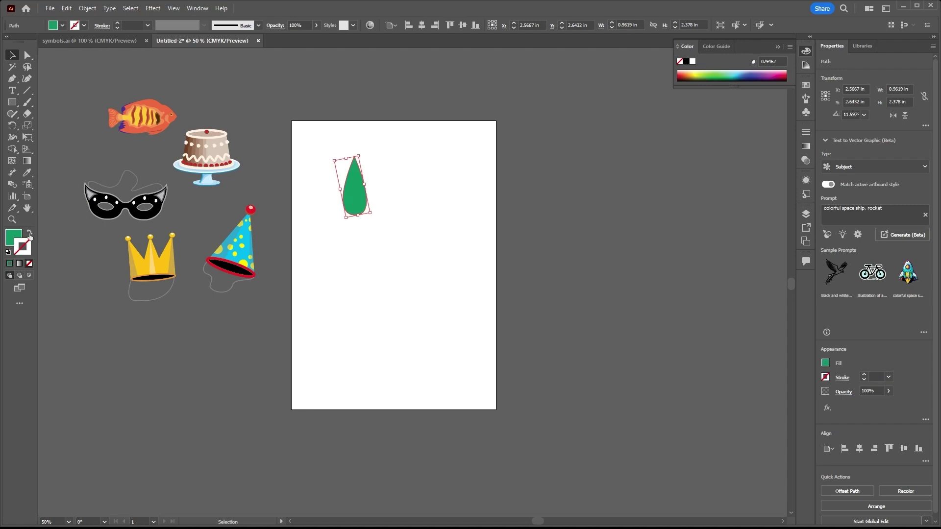
left_click(701, 77)
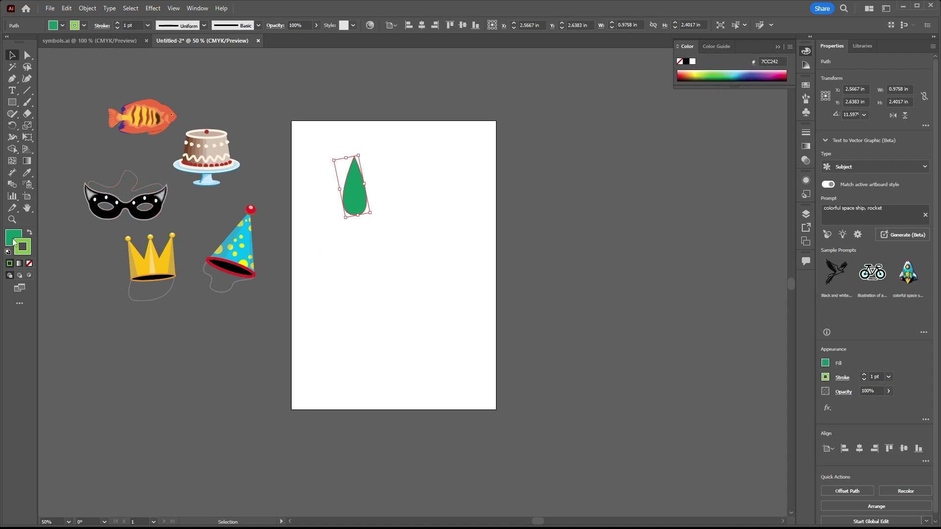
left_click(30, 233)
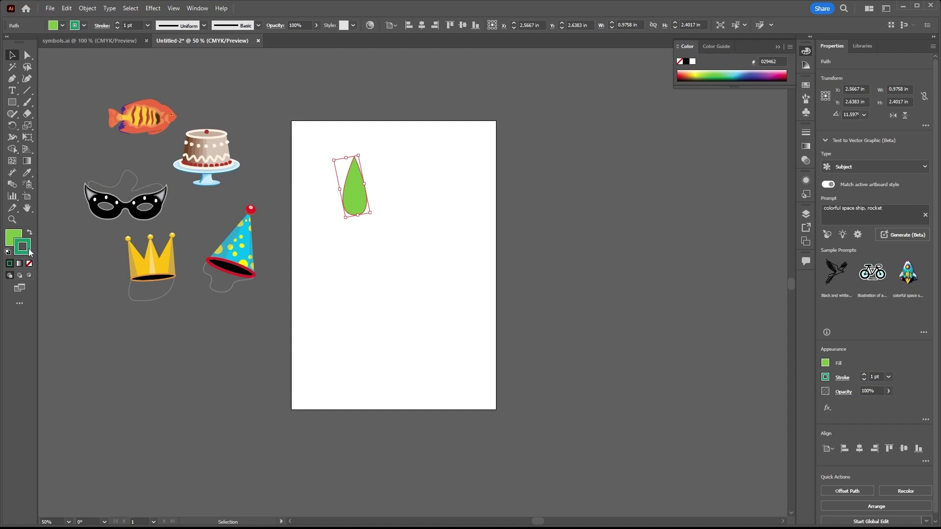
left_click(29, 263)
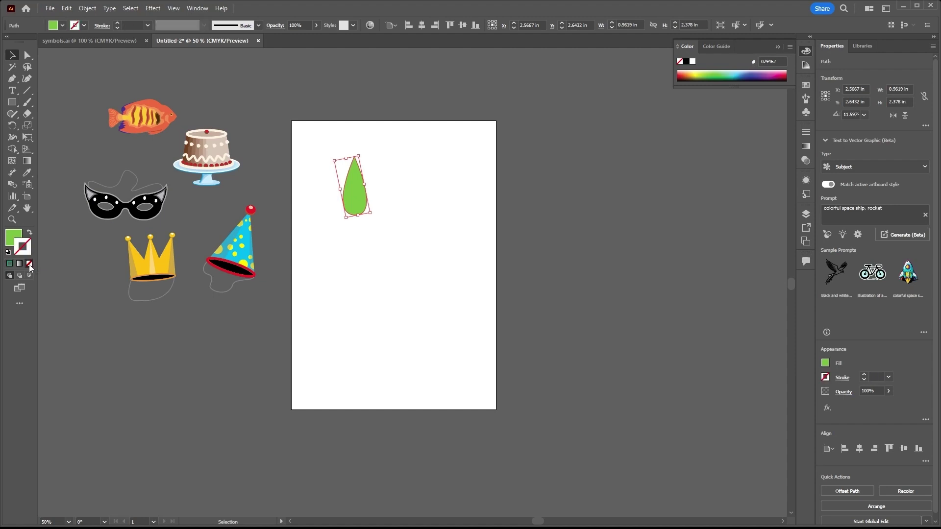
left_click_drag(360, 201, 395, 209)
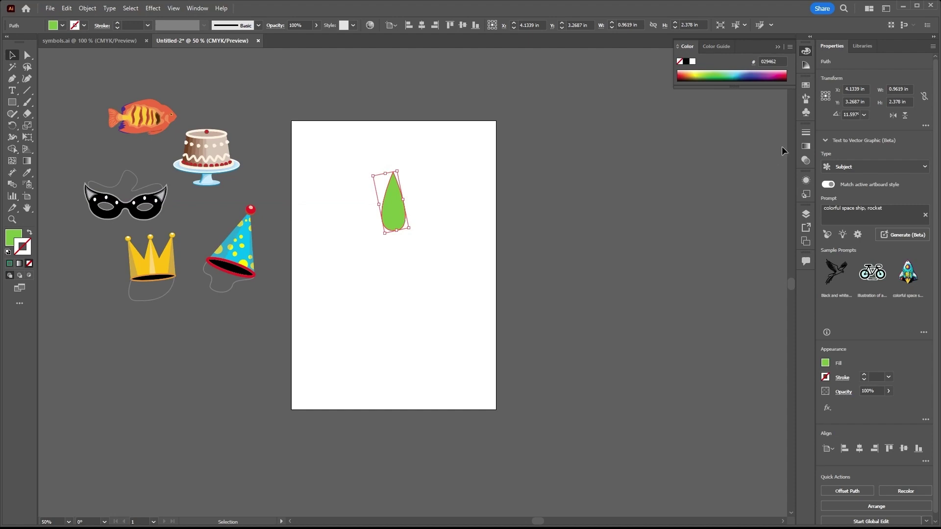
left_click(805, 113)
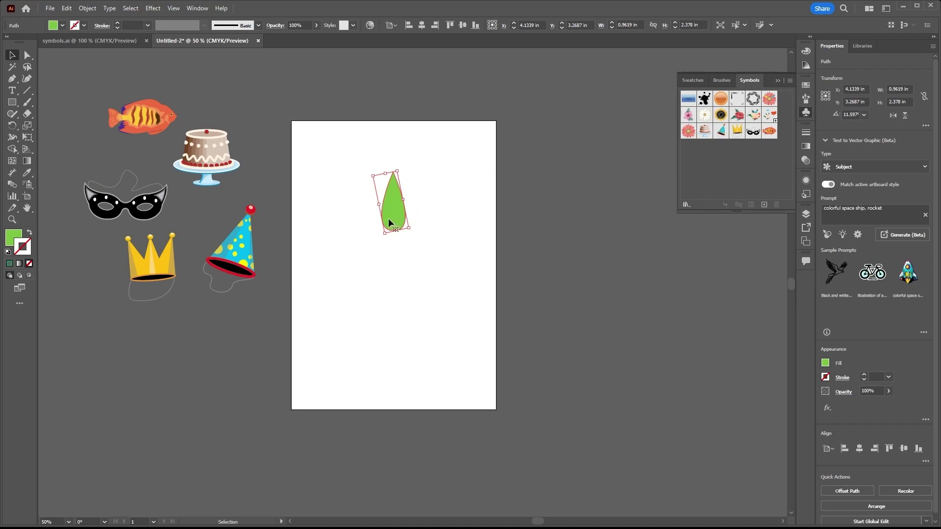
Convert the green teardrop into a static symbol named 'leaf' with Graphic export type
left_click_drag(389, 216, 726, 169)
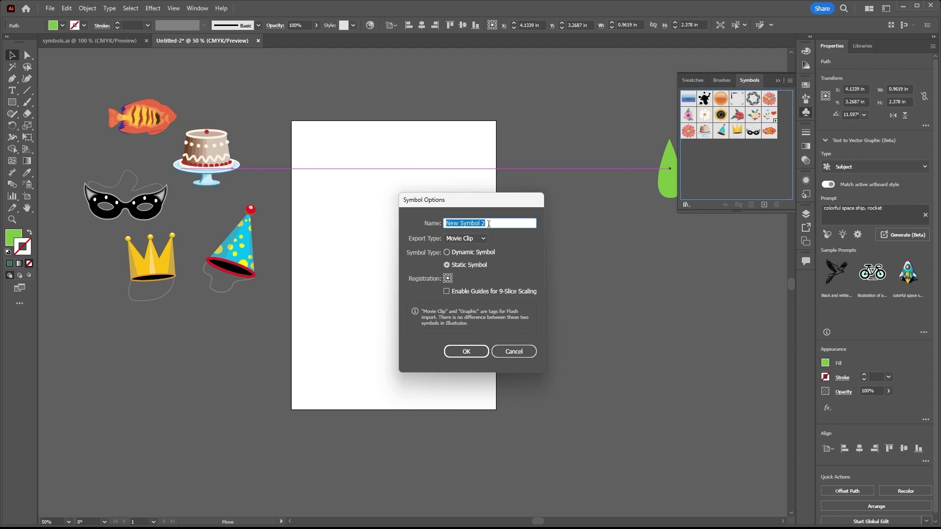
key("BackSpace")
type("leaf")
left_click(480, 239)
left_click(471, 258)
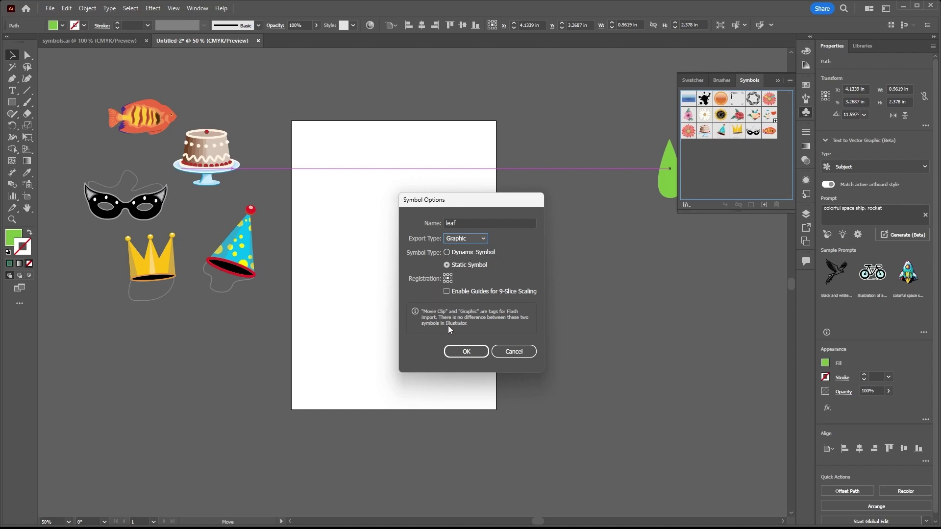
left_click(467, 352)
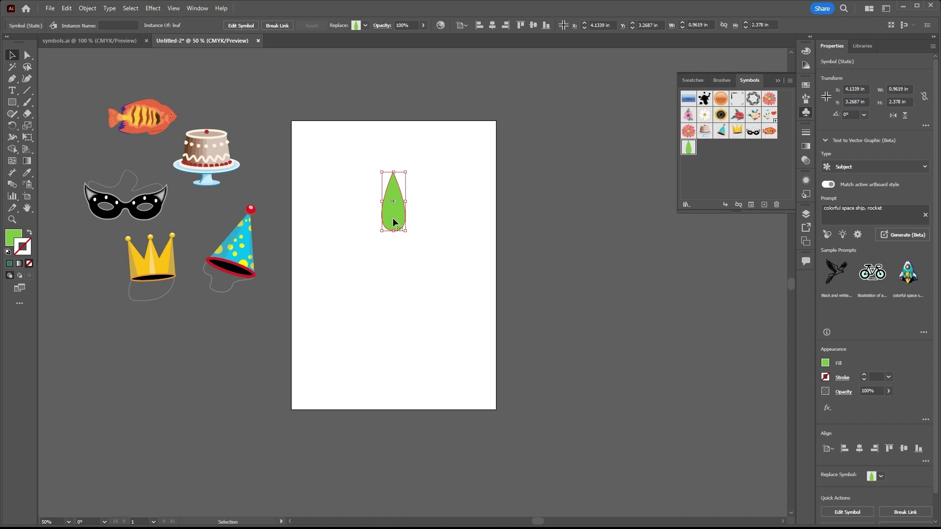
Delete the original leaf, then place four leaf symbol instances across the upper artboard
key("Delete")
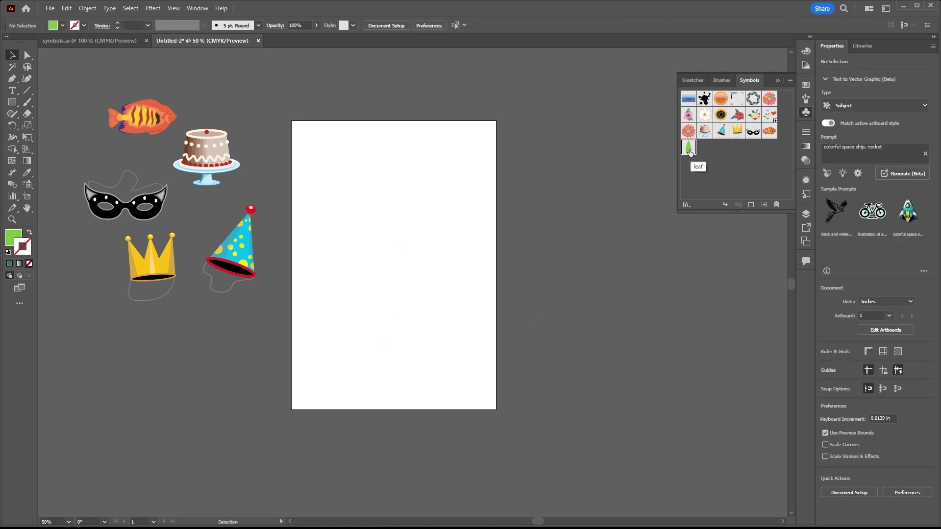
left_click_drag(689, 152, 411, 177)
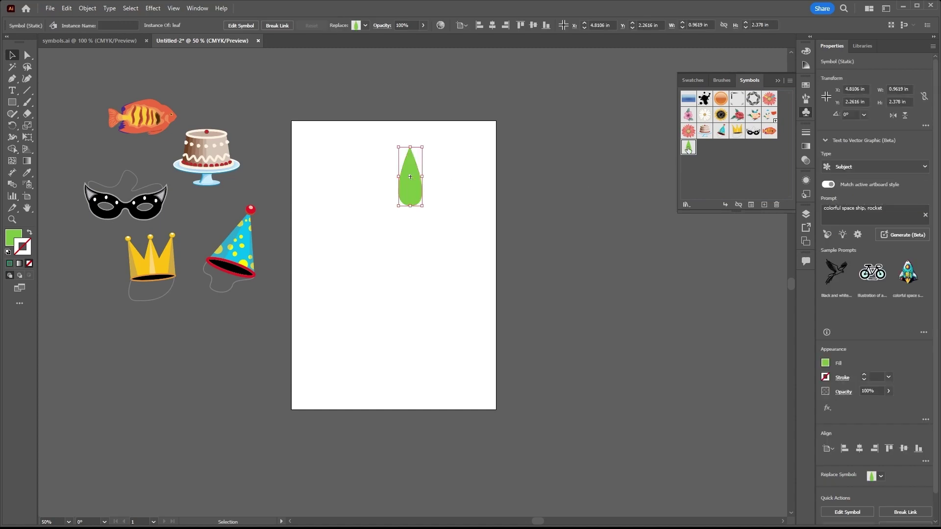
left_click_drag(689, 150, 459, 209)
left_click_drag(688, 148, 392, 244)
left_click_drag(688, 149, 354, 182)
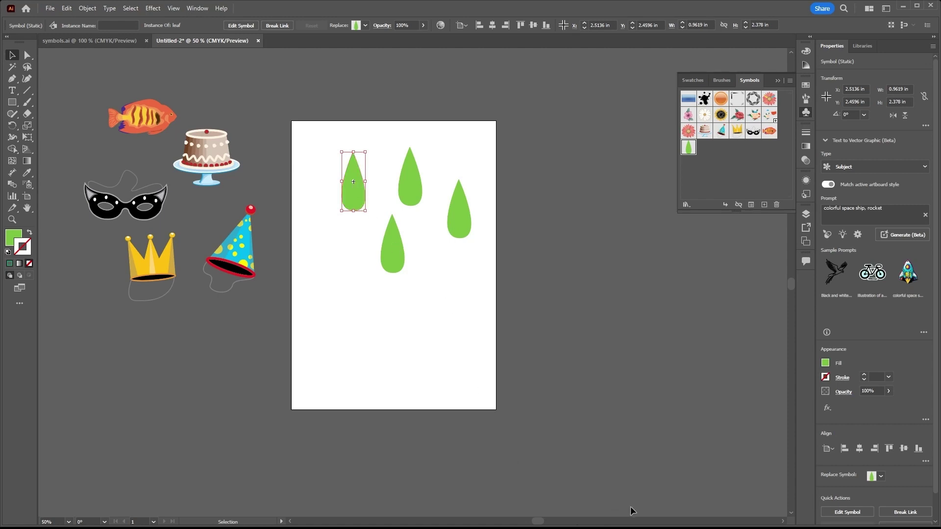
mouse_move(630, 527)
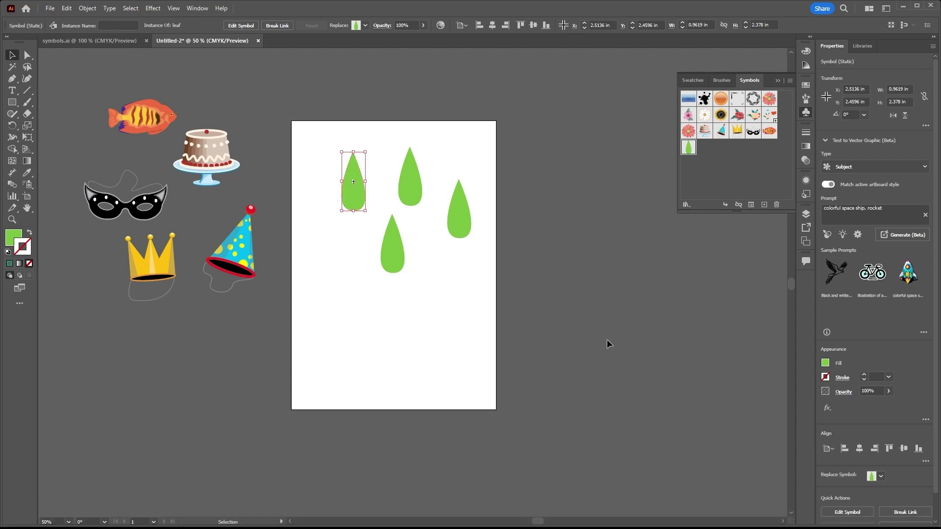